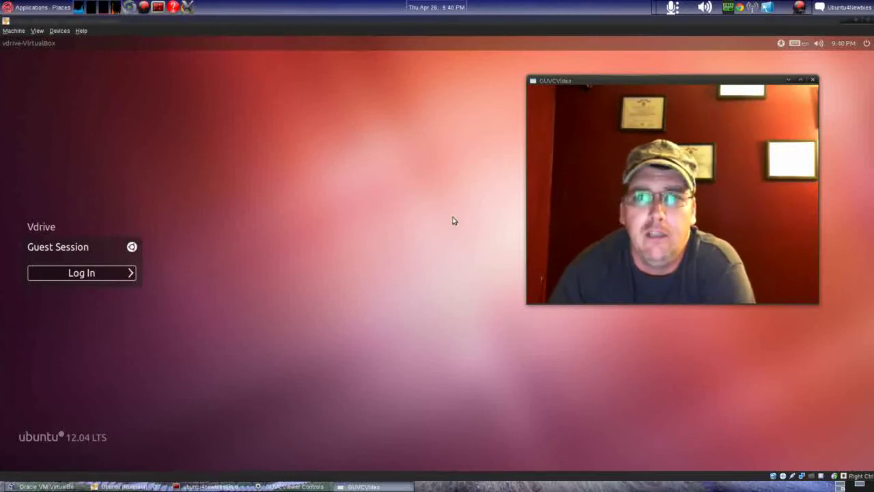
# Step: Switch back to the VirtualBox window showing the Ubuntu 12.04 login screen
pyautogui.hotkey('alt', 'Tab')
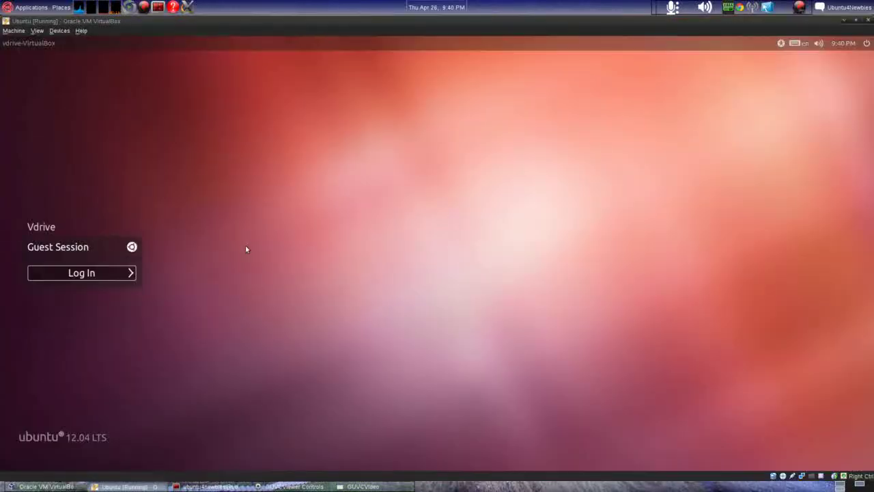
# Step: Log into the user account with the Ubuntu 2D session, entering the account password
pyautogui.click(44, 228)
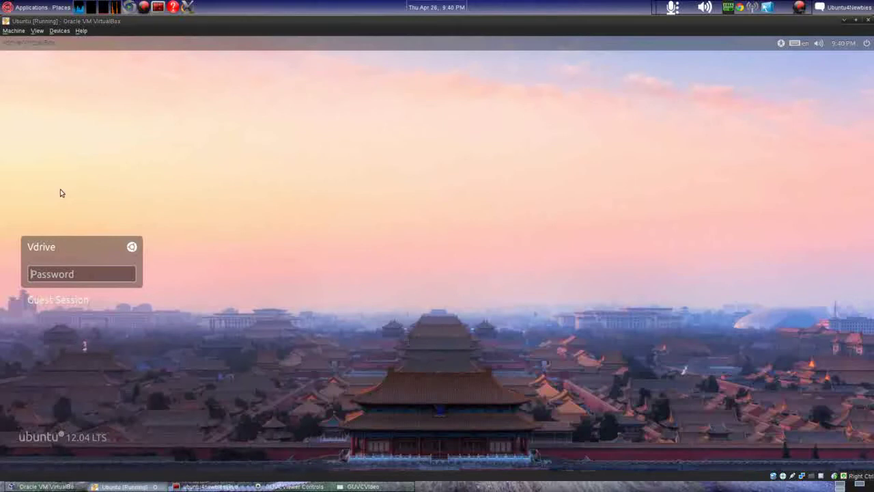
pyautogui.click(65, 301)
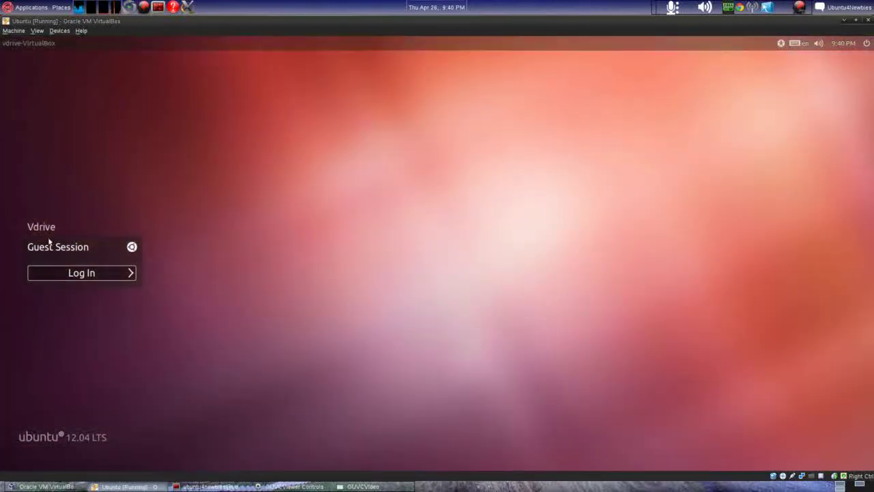
pyautogui.click(51, 229)
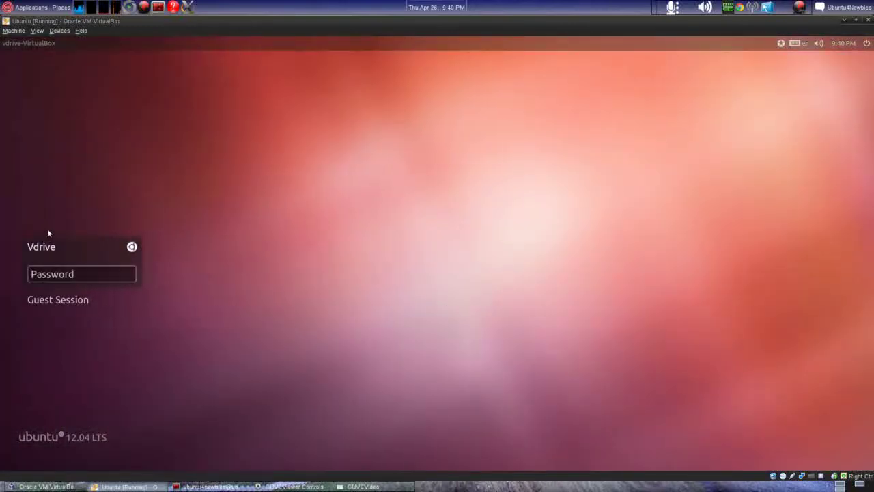
pyautogui.click(133, 248)
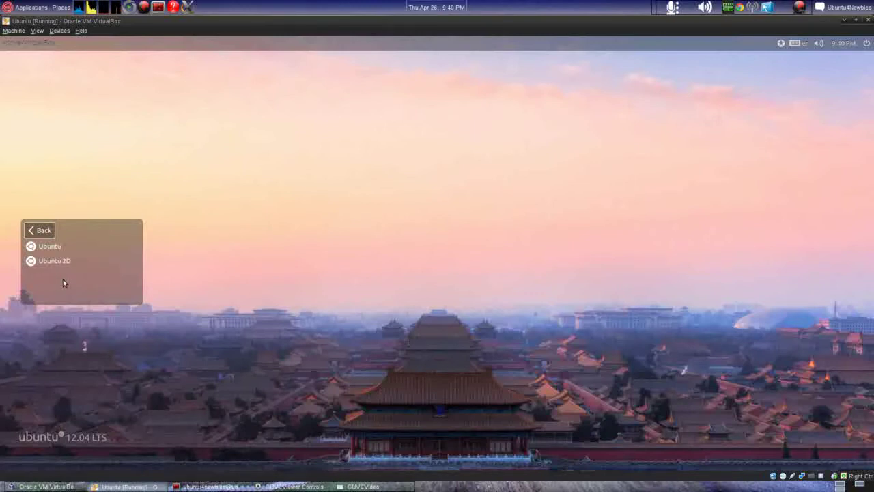
pyautogui.click(56, 260)
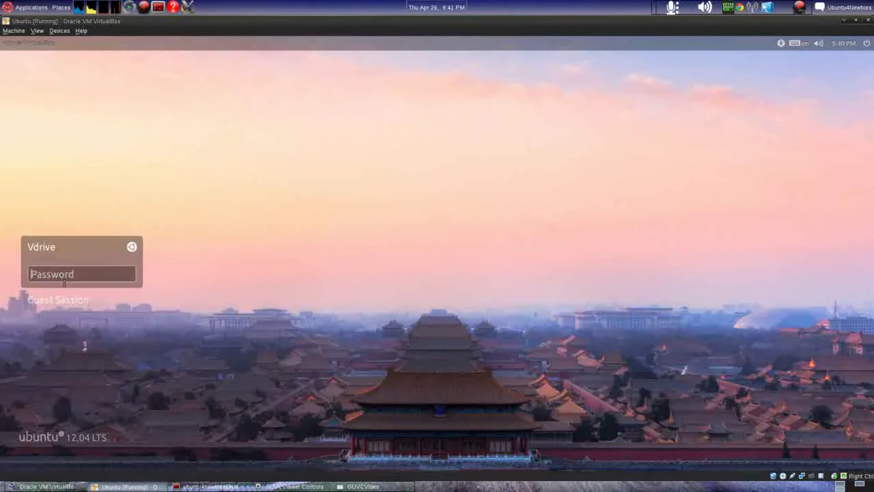
pyautogui.write('password')
pyautogui.press('Return')
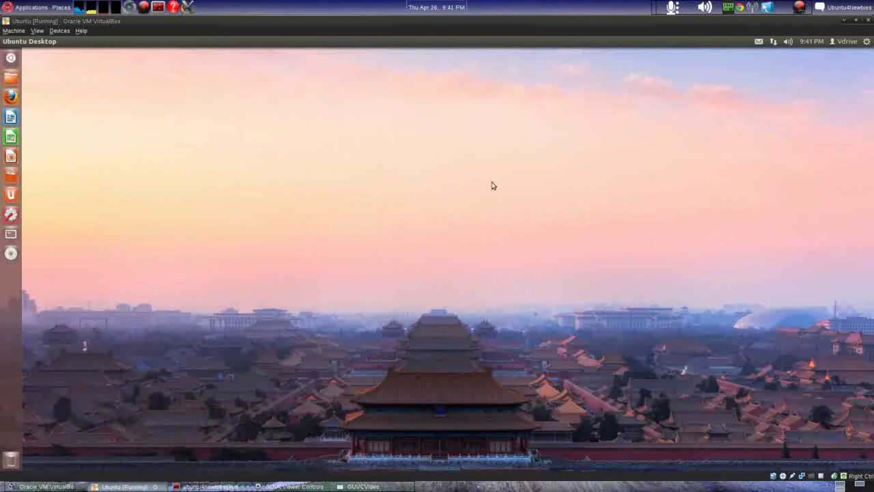
pyautogui.click(844, 43)
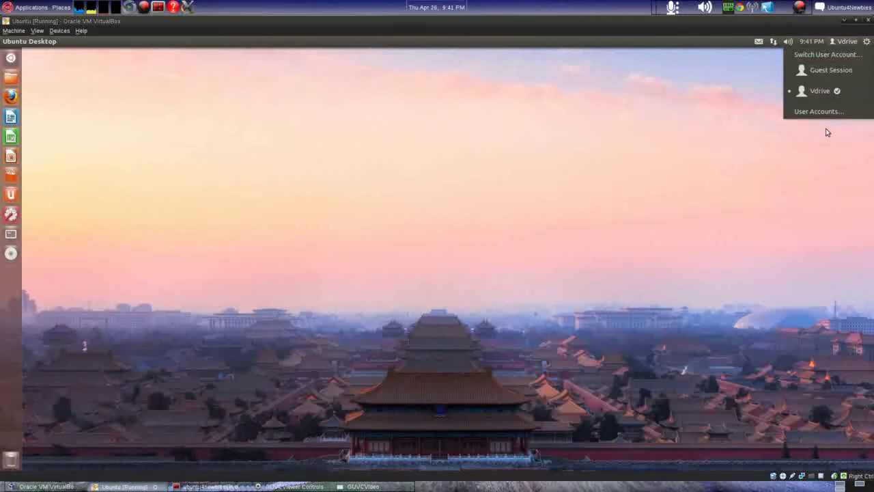
pyautogui.moveTo(770, 45)
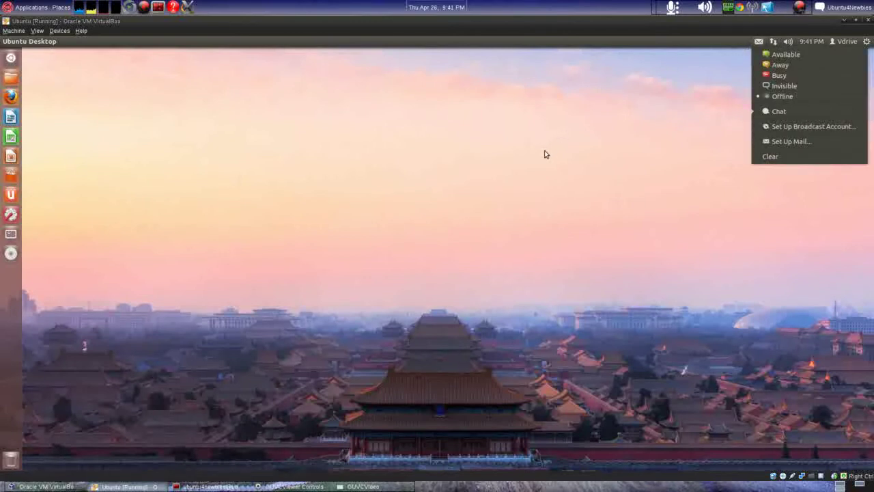
pyautogui.click(544, 154)
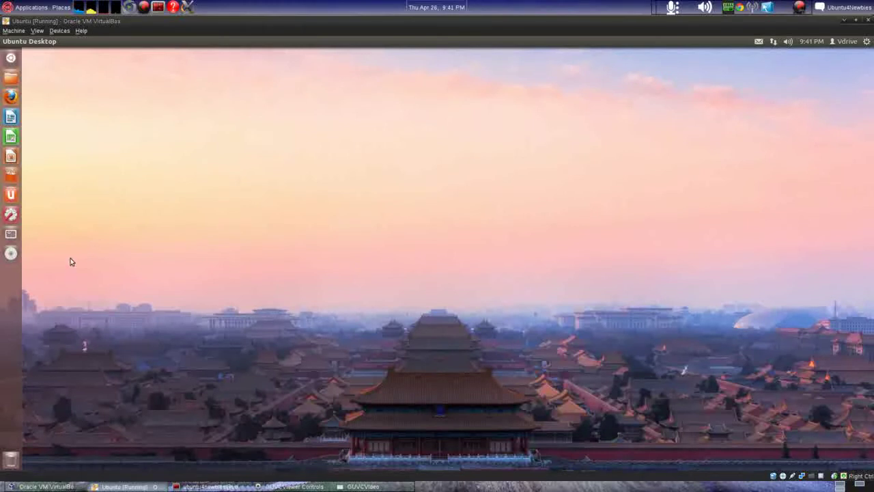
pyautogui.click(11, 216)
pyautogui.click(308, 176)
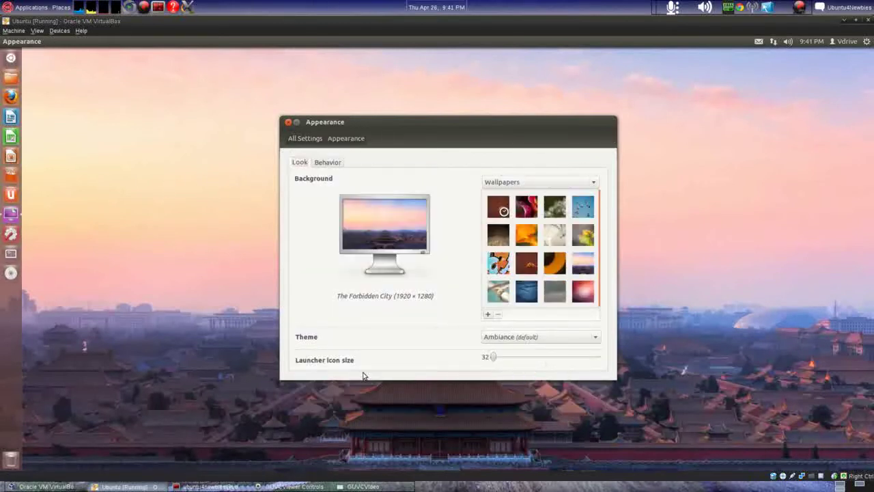
pyautogui.moveTo(492, 357); pyautogui.dragTo(462, 365)
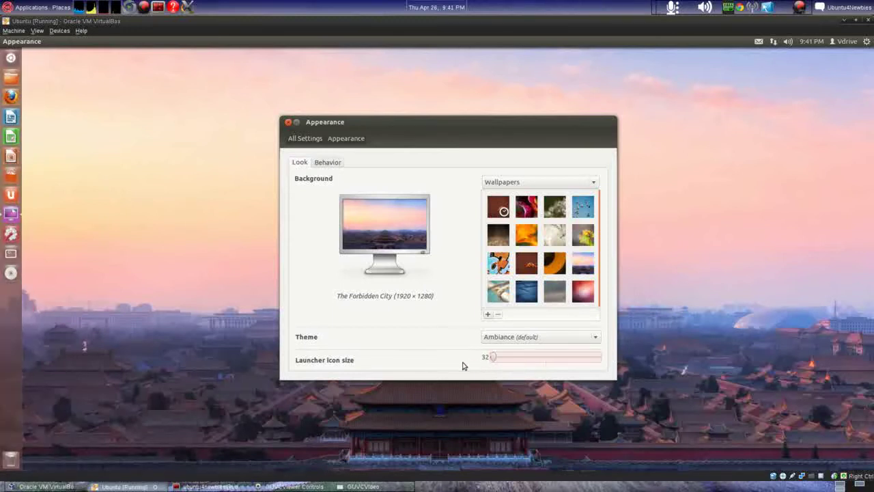
pyautogui.click(326, 166)
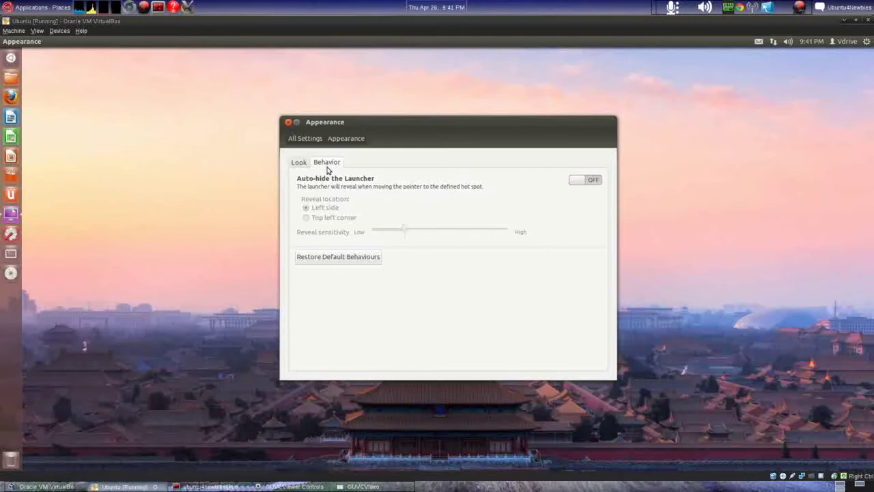
pyautogui.click(584, 183)
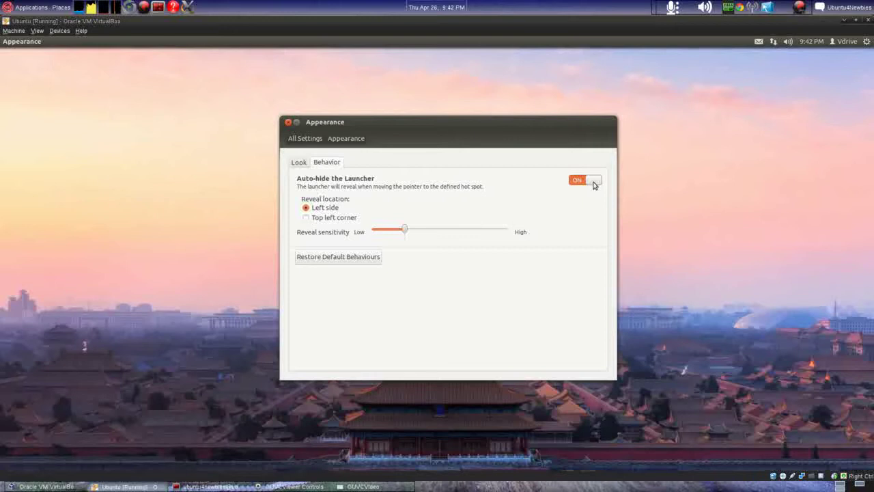
pyautogui.click(592, 183)
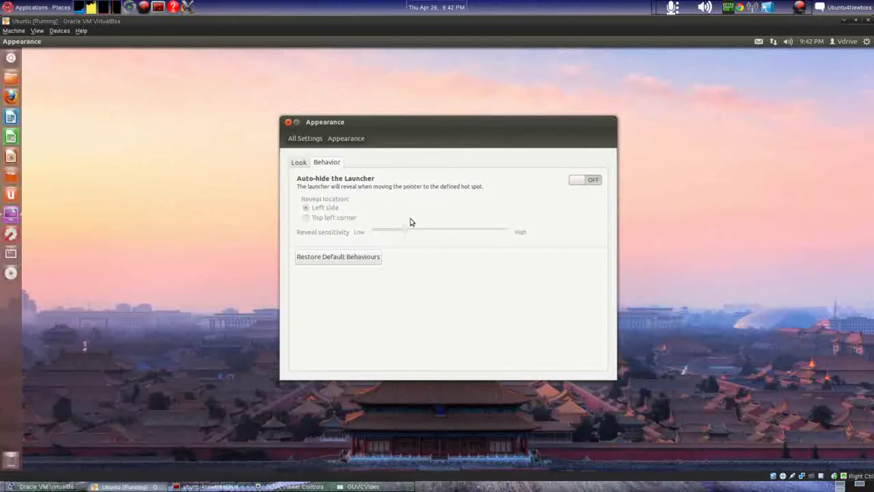
pyautogui.click(289, 123)
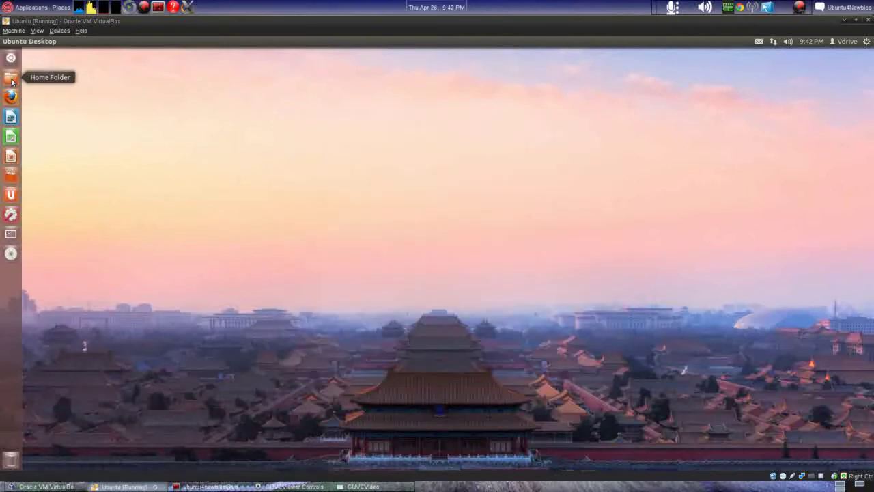
pyautogui.rightClick(12, 82)
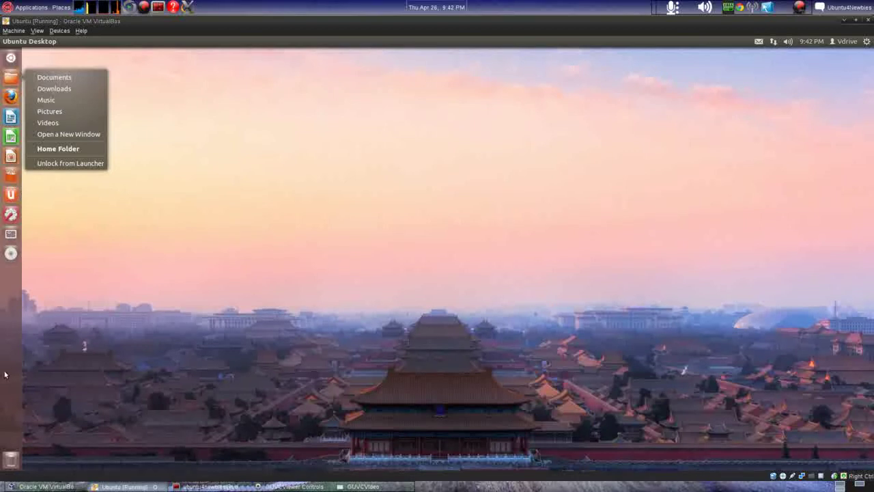
pyautogui.click(10, 299)
pyautogui.click(11, 233)
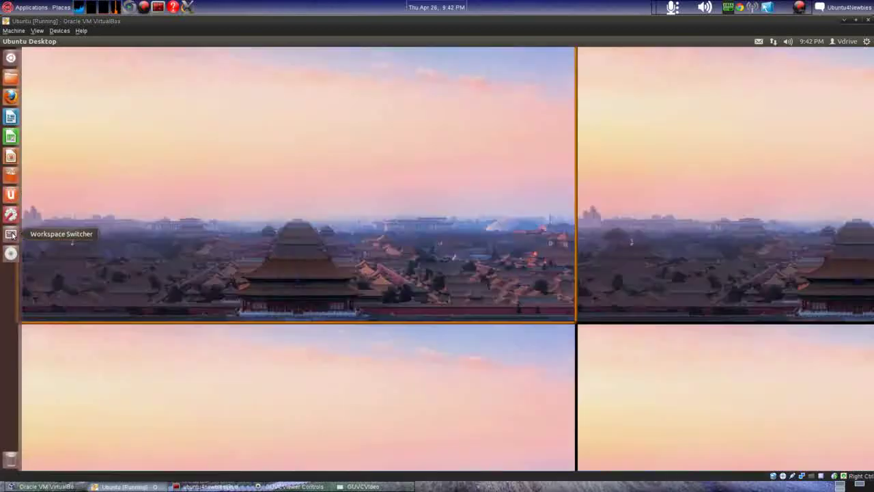
pyautogui.click(346, 293)
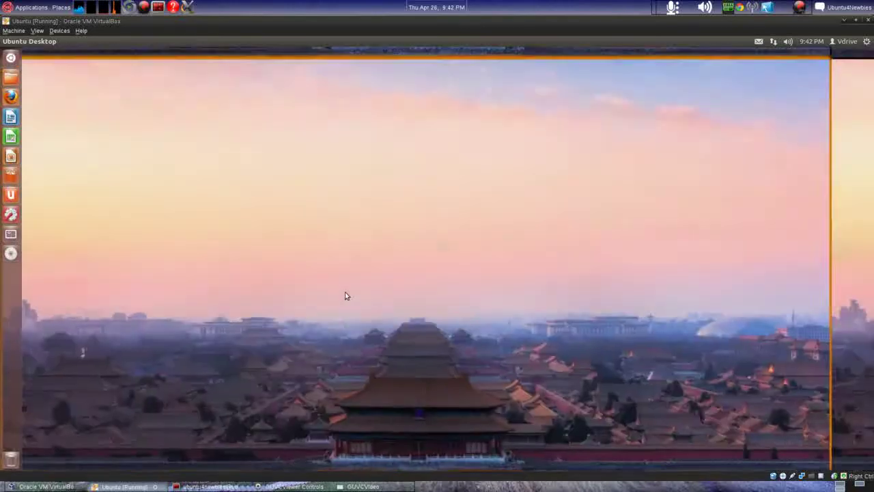
# Step: Open Ubuntu Software Center, dismiss the Upgrade complete notice, and bring up the Dash over it
pyautogui.click(10, 177)
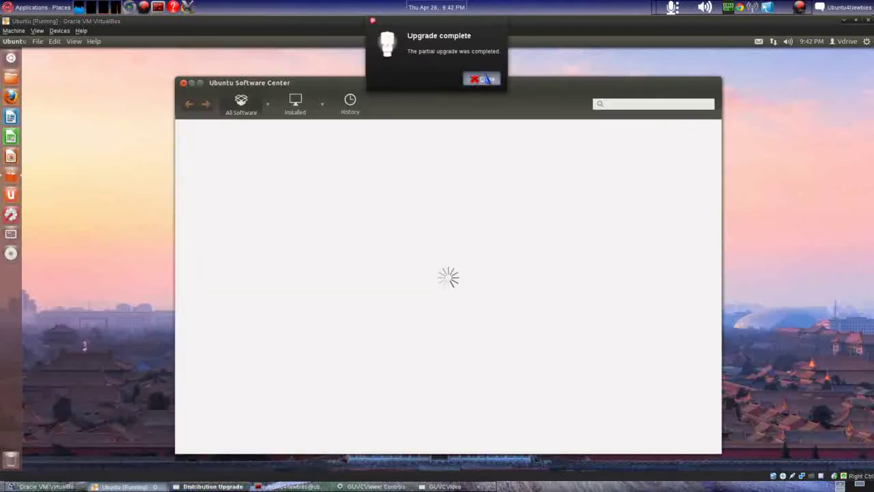
pyautogui.click(486, 80)
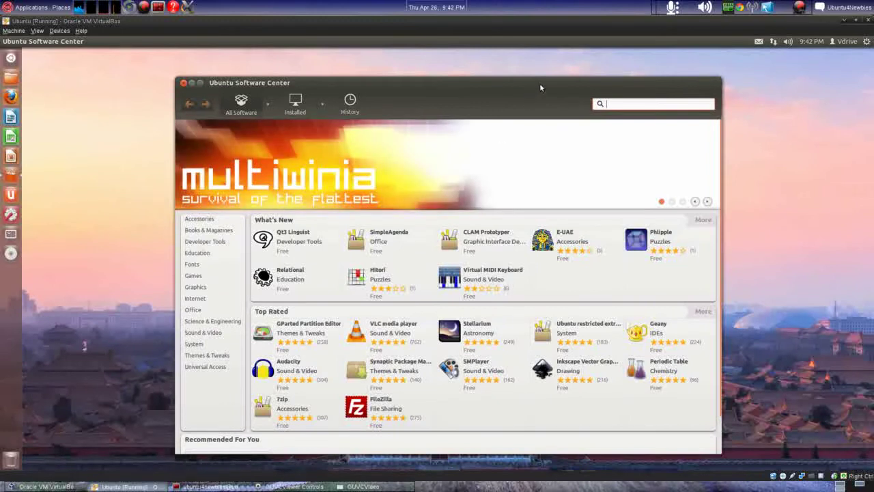
pyautogui.moveTo(583, 85); pyautogui.dragTo(568, 71)
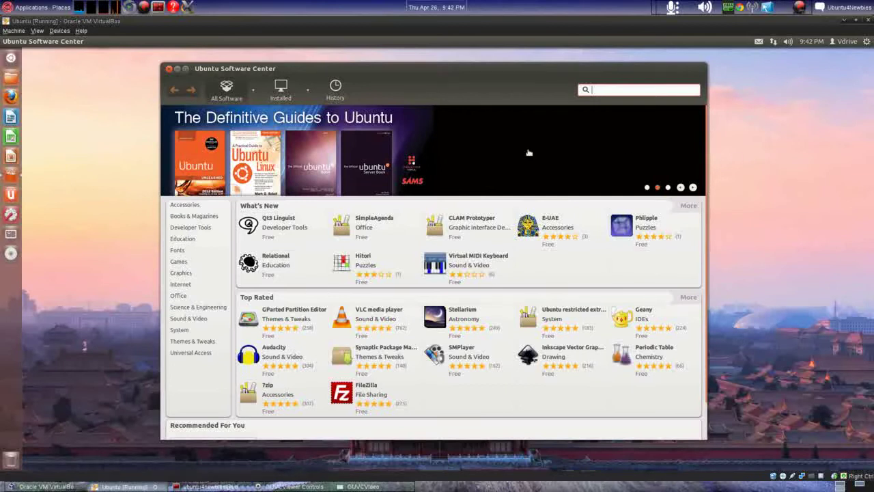
pyautogui.press('super')
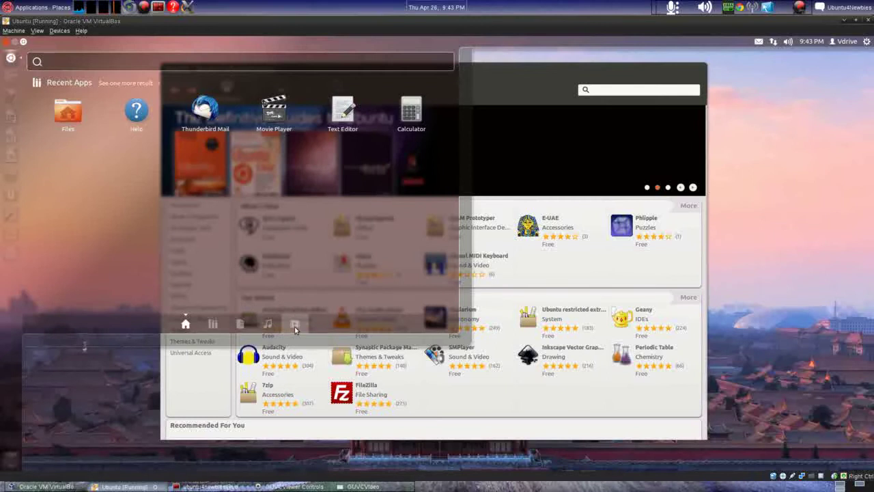
# Step: Browse the Dash's Files and Applications lenses, then return to the Dash home view
pyautogui.click(241, 325)
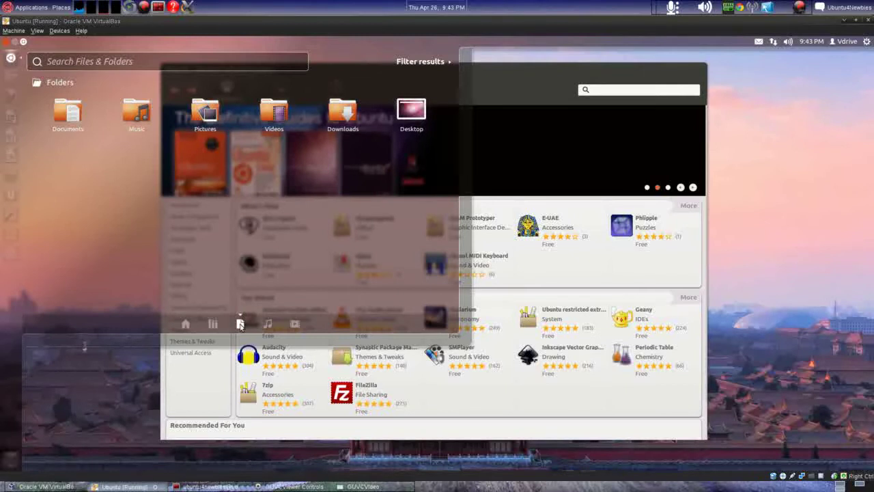
pyautogui.click(213, 328)
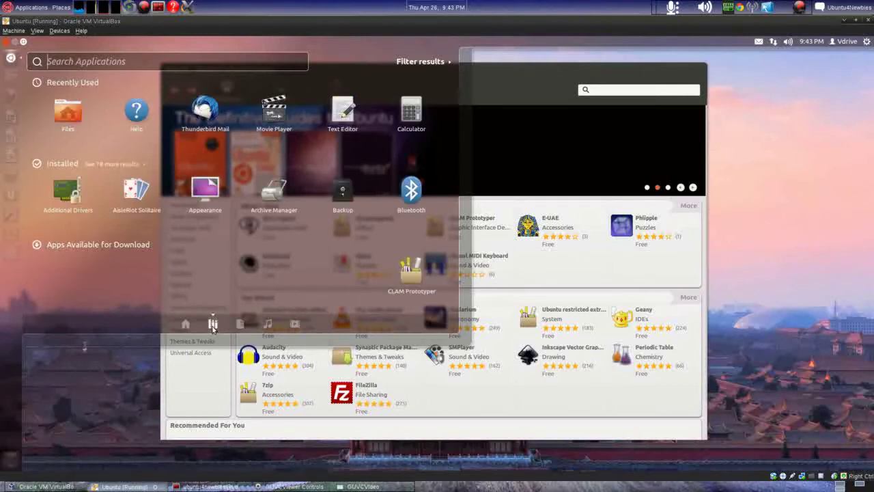
pyautogui.click(186, 326)
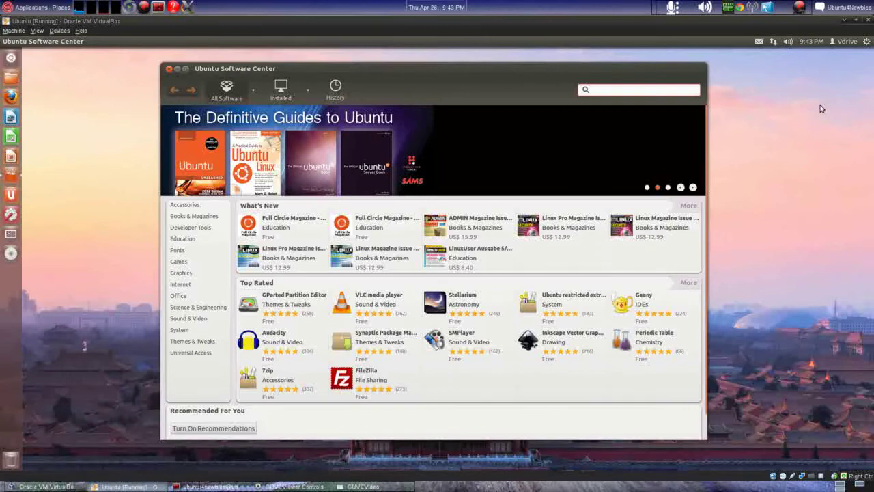
# Step: Find gnome-panel in Software Center and tick the Epiphany Web Browser and Evolution add-ons
pyautogui.write('ghno')
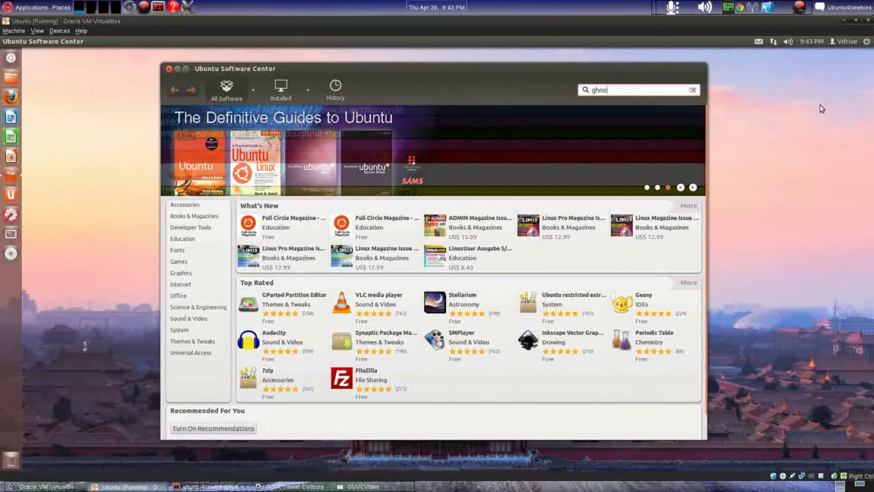
pyautogui.press('BackSpace')
pyautogui.press('BackSpace')
pyautogui.press('BackSpace')
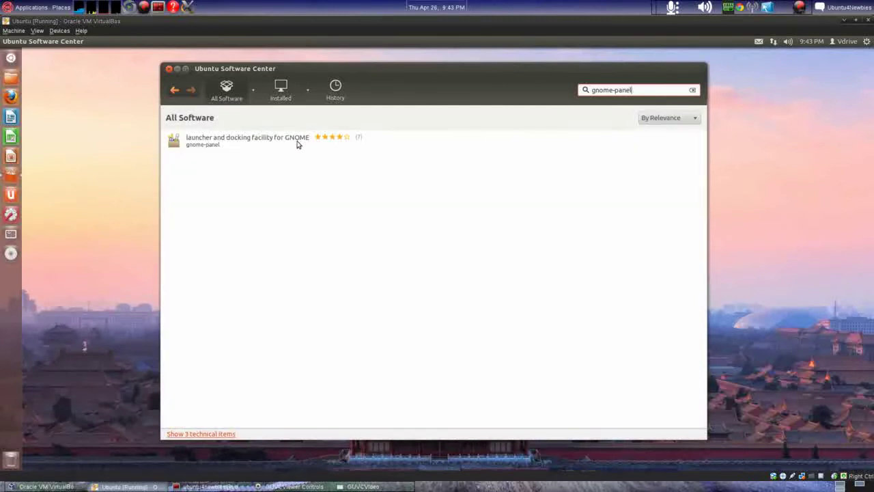
pyautogui.click(234, 144)
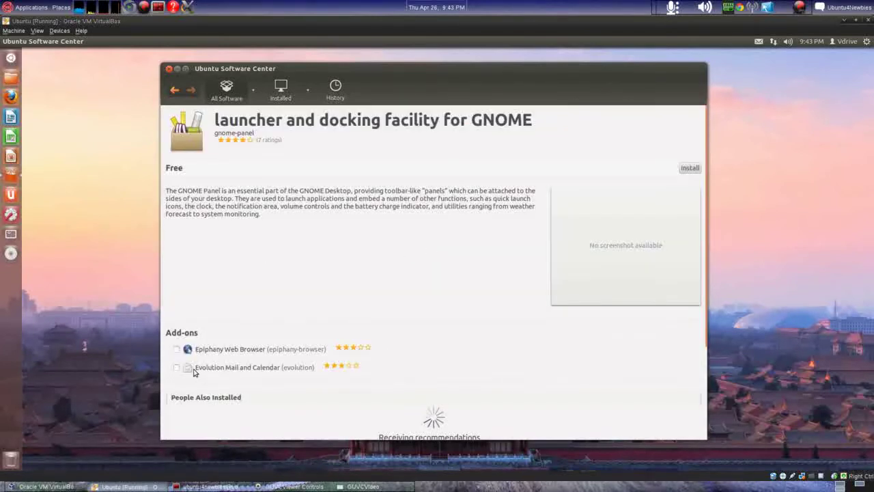
pyautogui.click(177, 349)
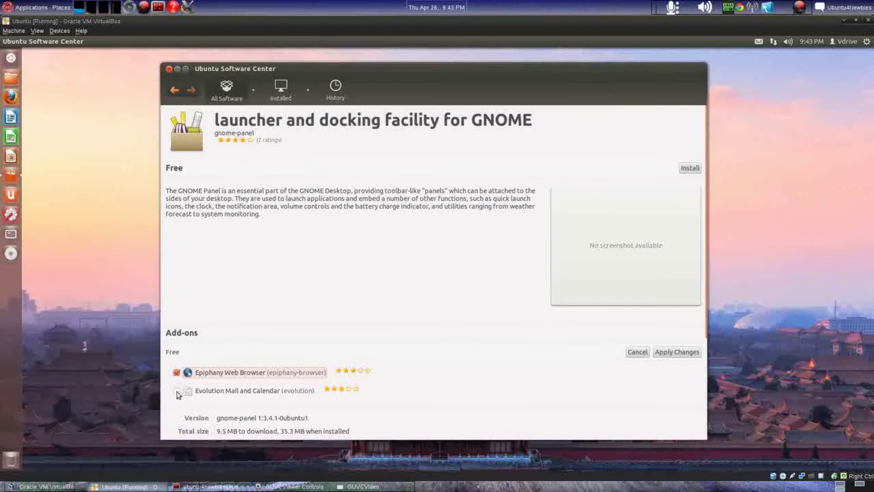
pyautogui.click(177, 392)
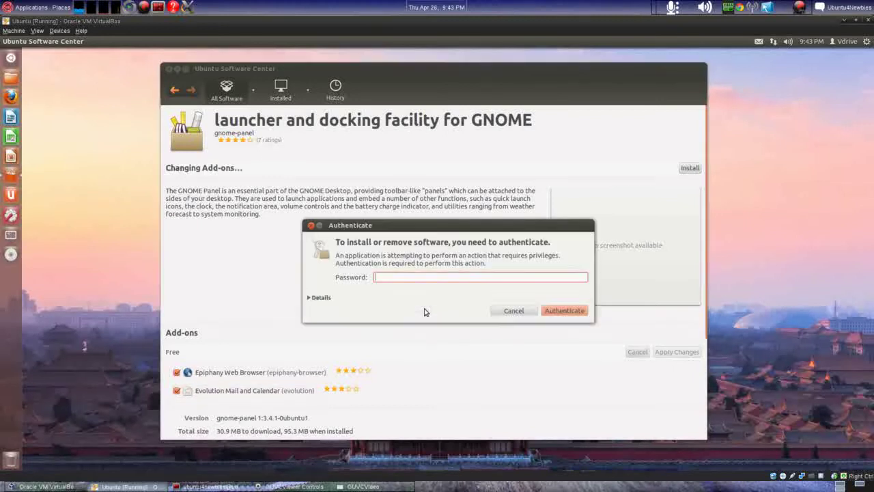
# Step: Submit the account password in the Authenticate dialog to start applying the add-on changes
pyautogui.press('Return')
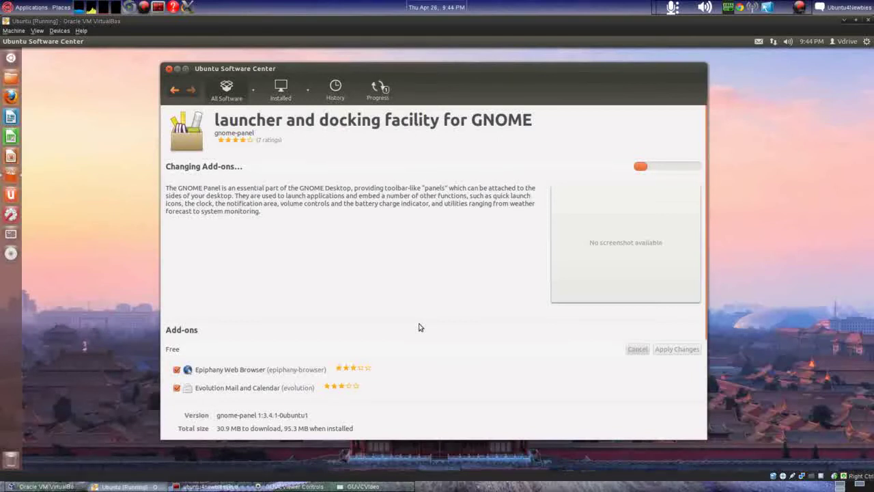
pyautogui.click(11, 58)
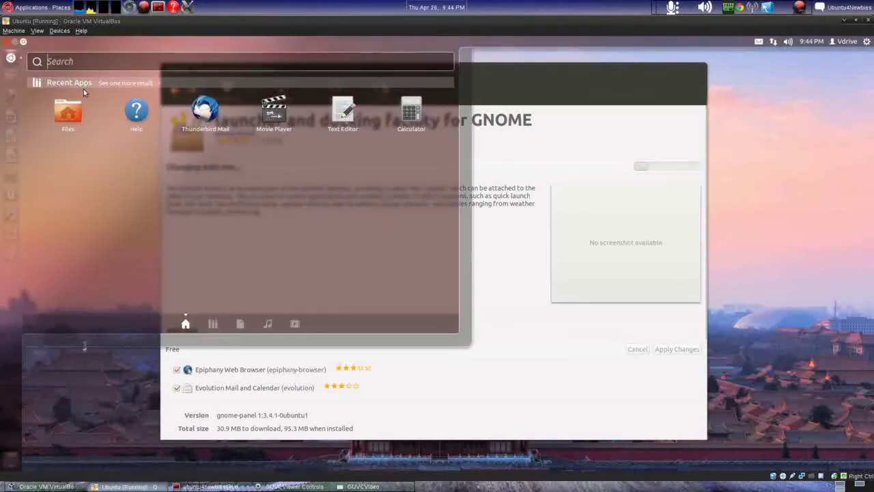
pyautogui.click(215, 323)
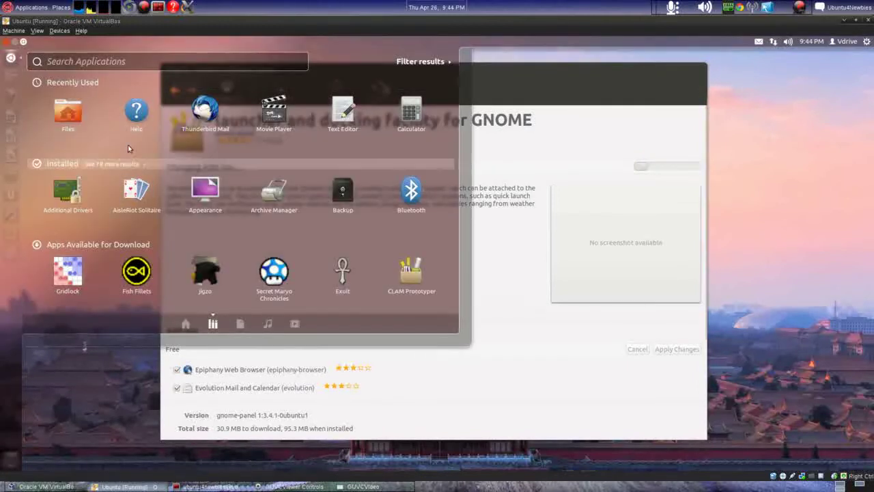
pyautogui.click(89, 164)
pyautogui.scroll(-3, 257, 284)
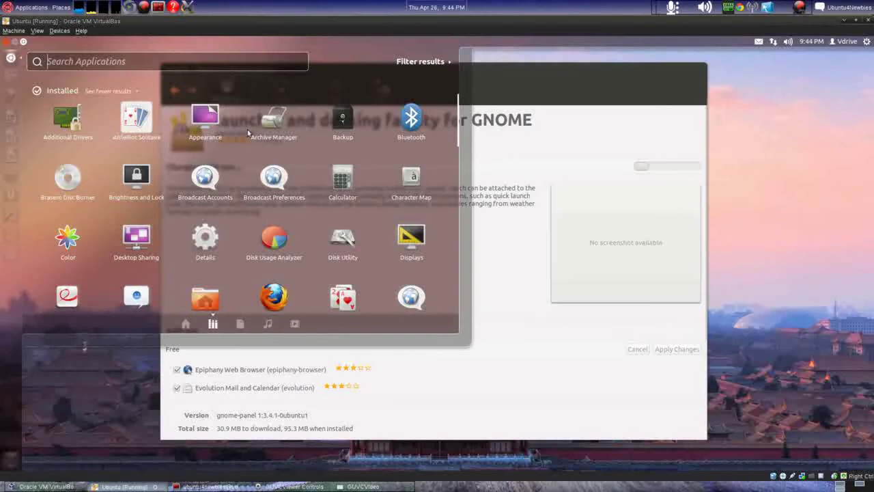
pyautogui.scroll(-3, 234, 219)
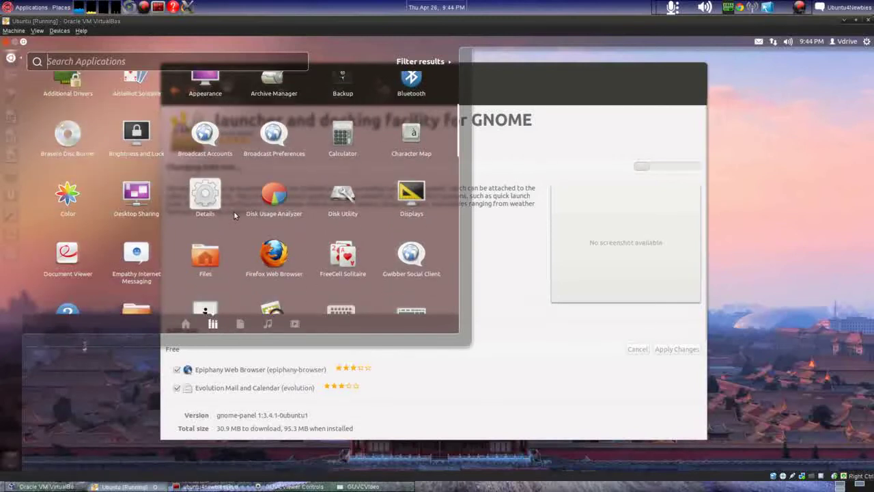
pyautogui.scroll(-3, 77, 256)
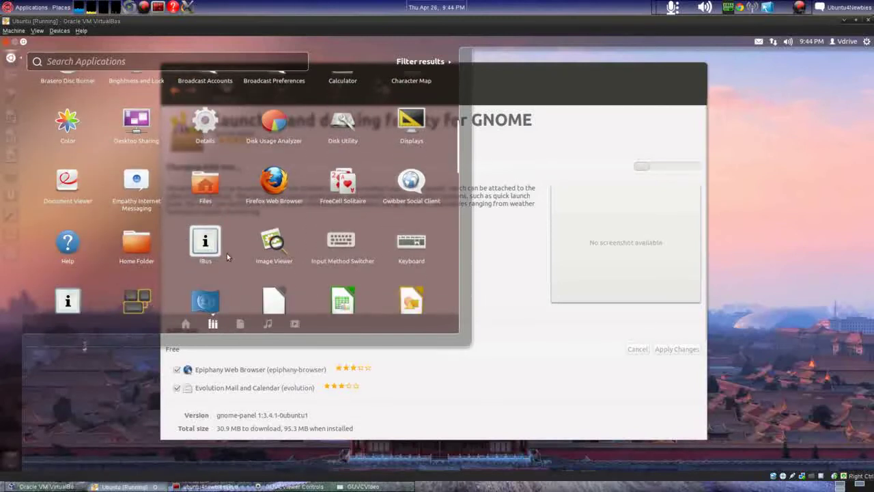
pyautogui.scroll(-6, 108, 239)
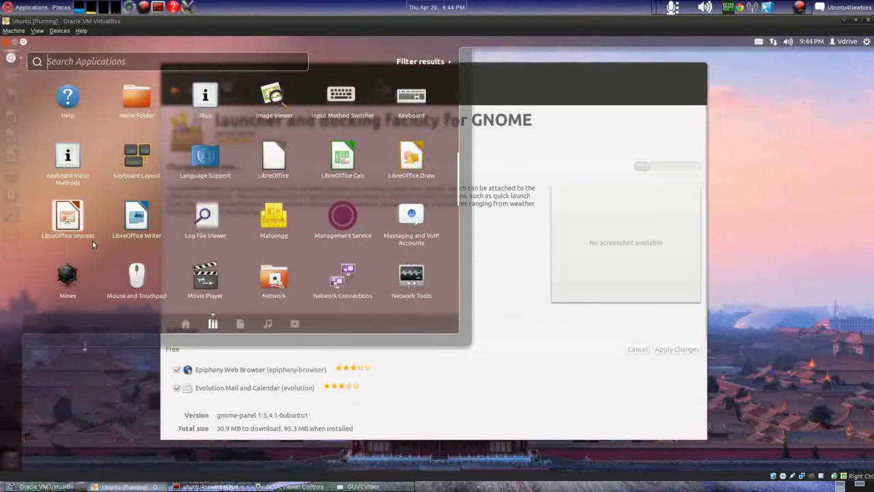
pyautogui.scroll(-3, 119, 269)
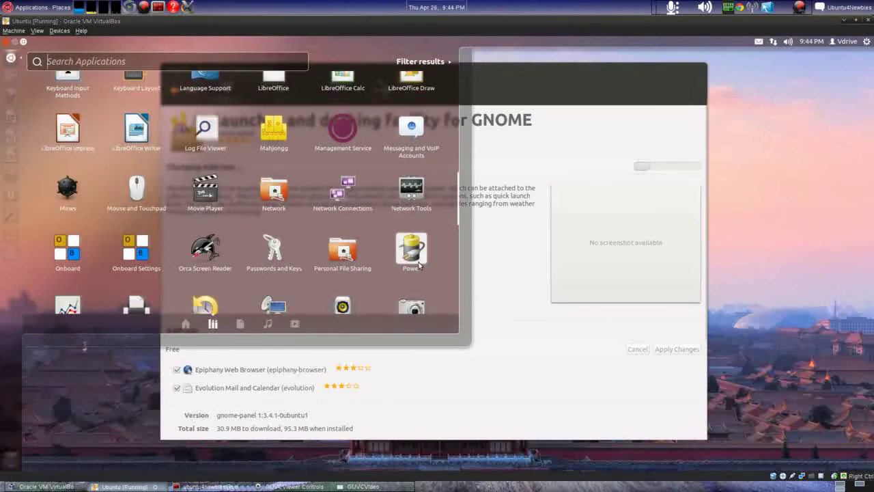
pyautogui.scroll(-3, 442, 262)
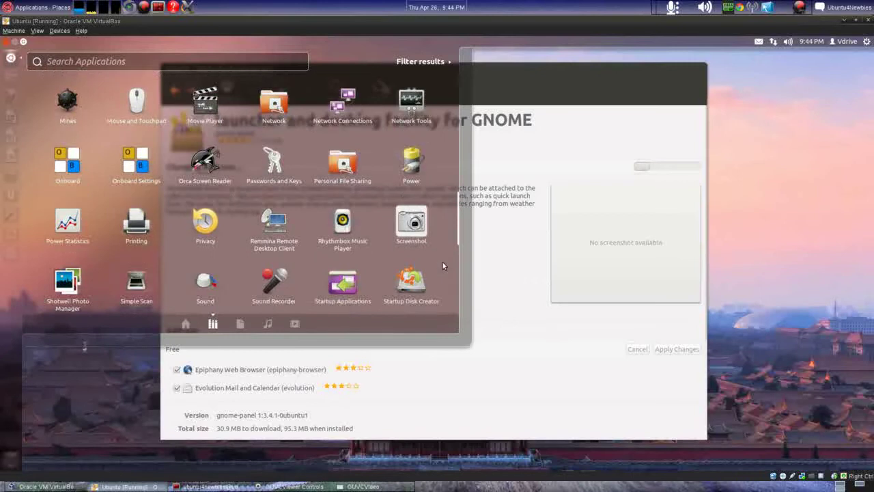
pyautogui.scroll(-4, 443, 262)
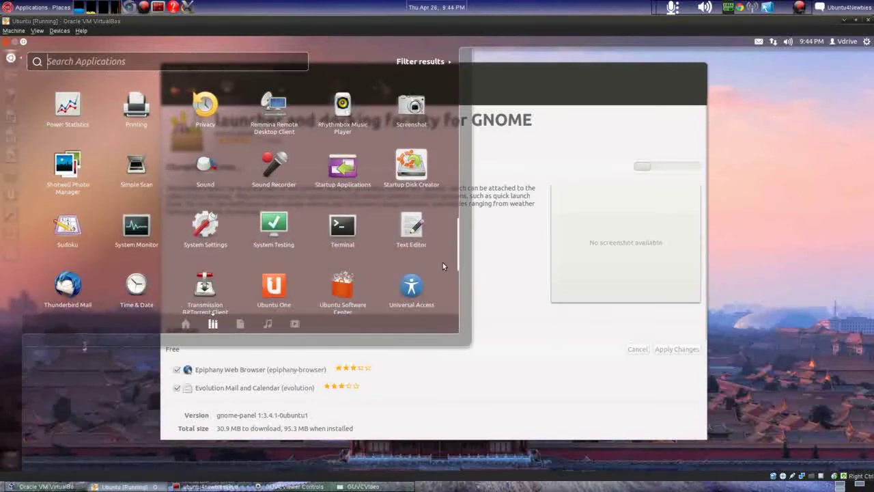
pyautogui.scroll(-2, 442, 262)
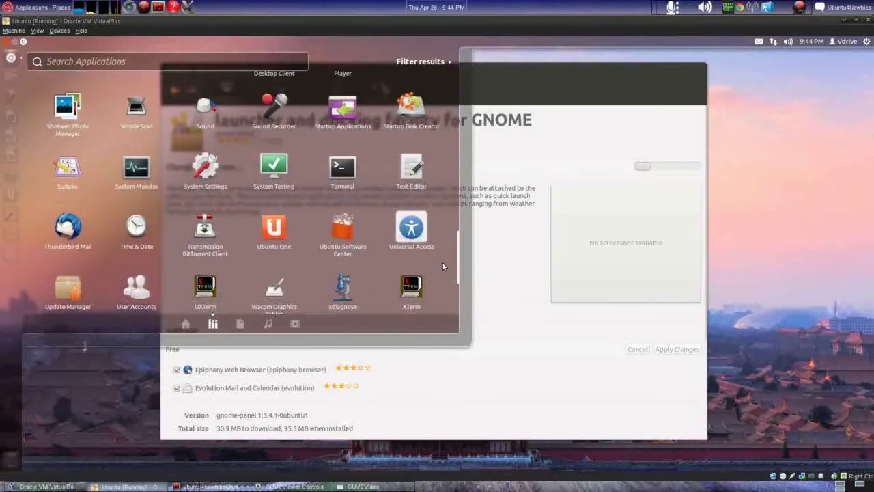
pyautogui.scroll(-3, 443, 266)
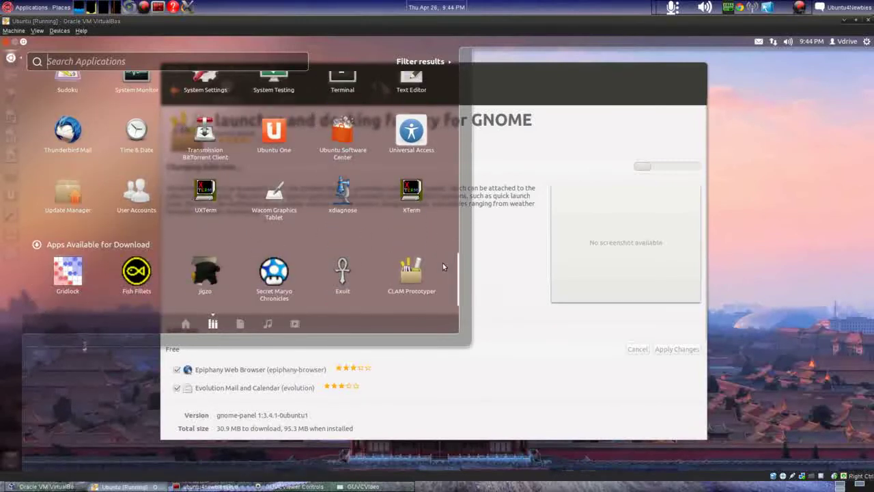
pyautogui.scroll(2, 442, 266)
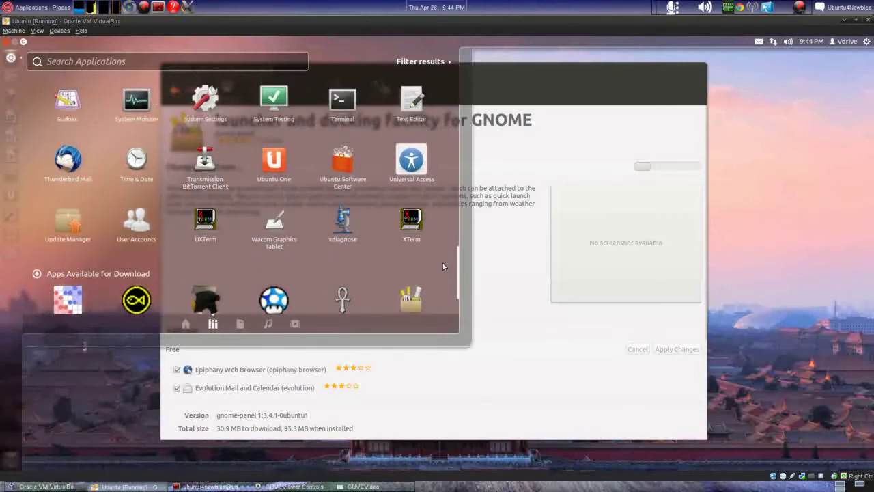
pyautogui.scroll(8, 443, 267)
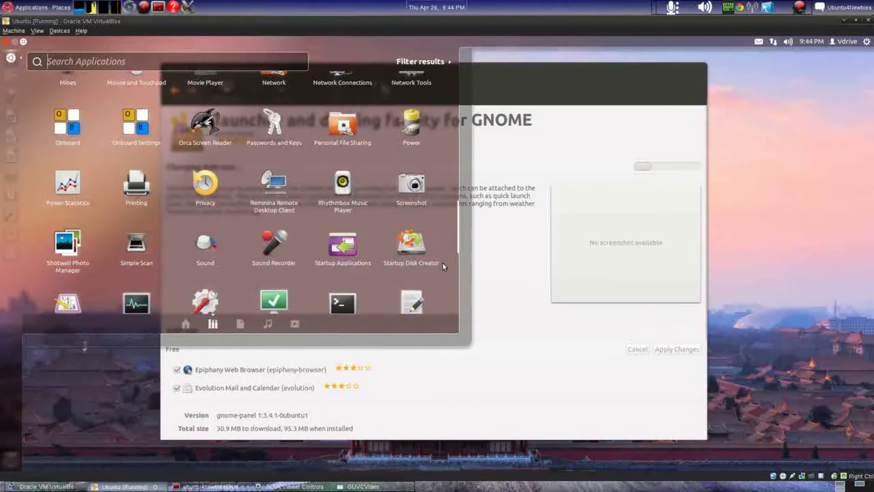
pyautogui.scroll(4, 442, 266)
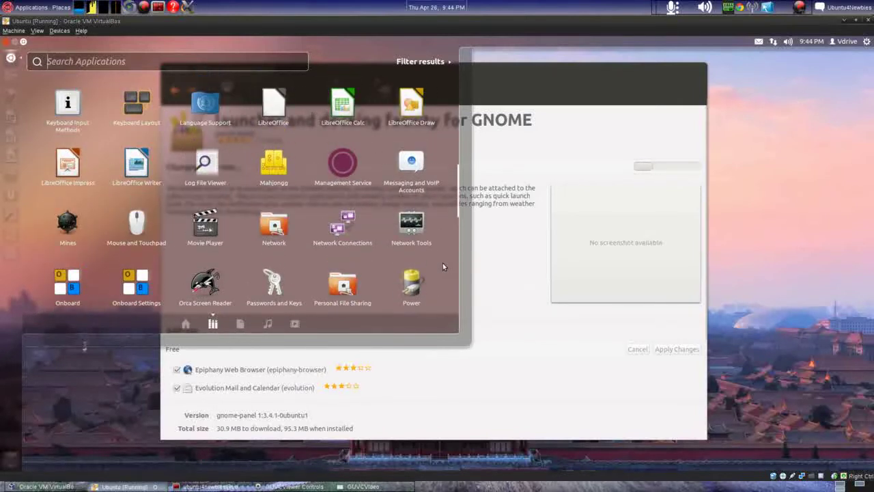
pyautogui.scroll(6, 442, 267)
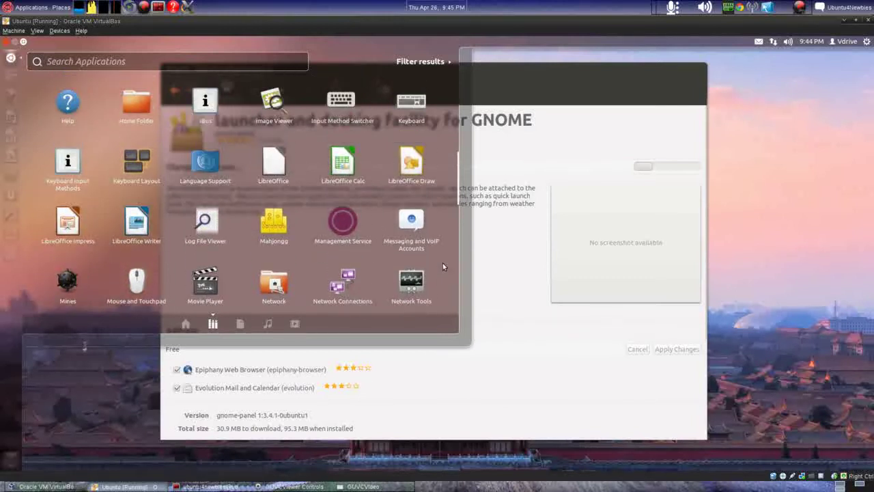
pyautogui.scroll(6, 442, 267)
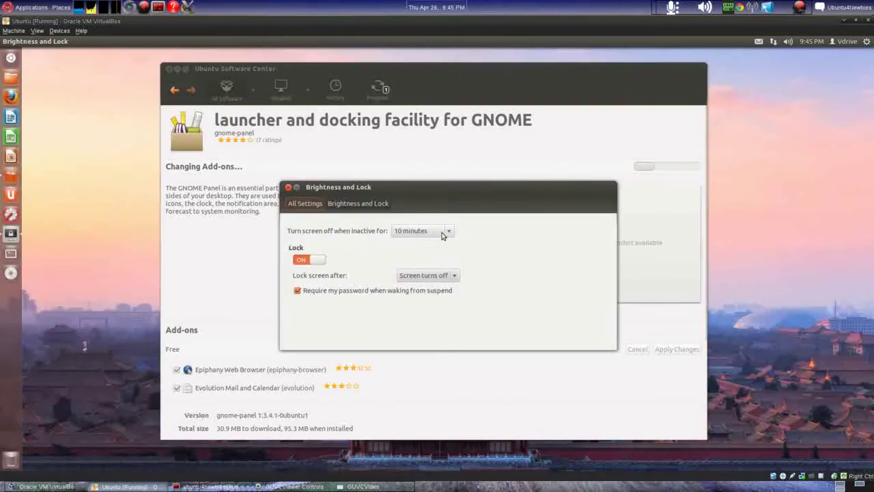
# Step: Set Turn screen off to Never, switch Lock off, and stop requiring a password after suspend
pyautogui.click(445, 232)
pyautogui.click(437, 274)
pyautogui.click(309, 261)
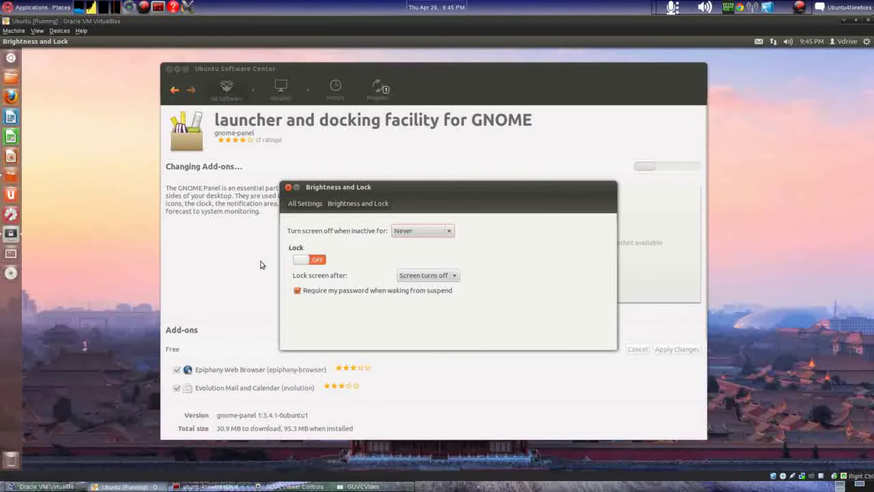
pyautogui.click(297, 291)
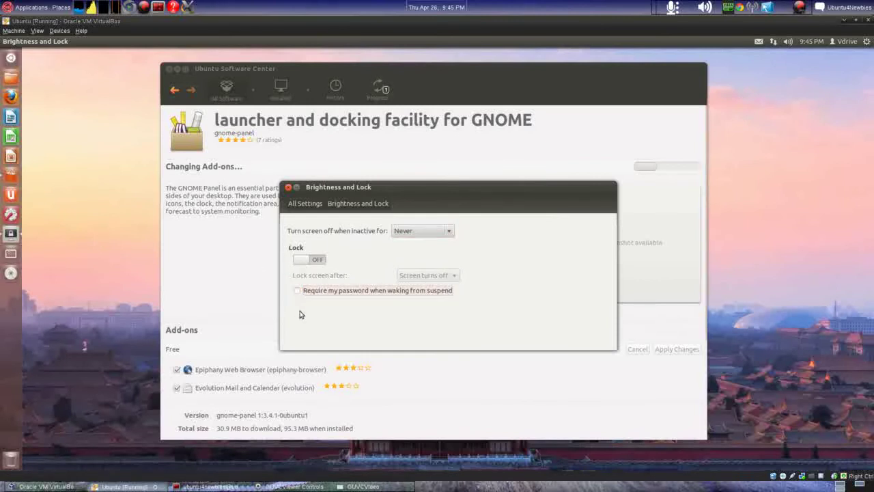
# Step: Return to All Settings and close the System Settings window
pyautogui.click(351, 208)
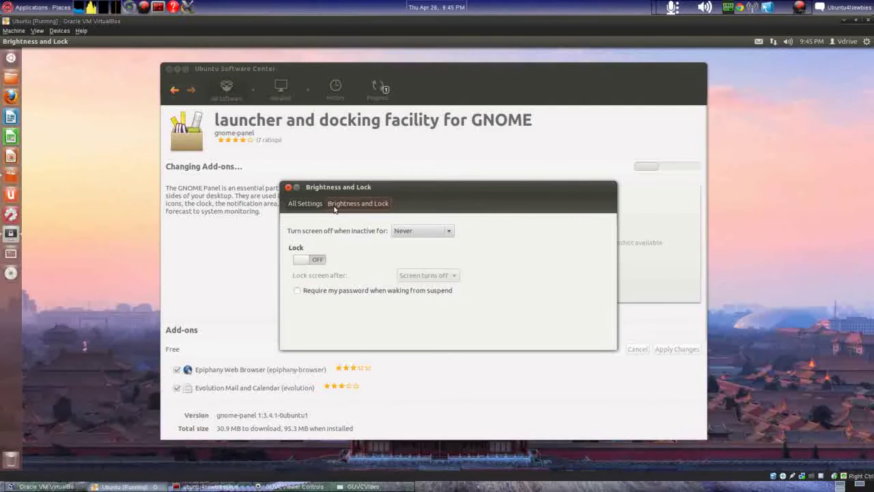
pyautogui.click(297, 205)
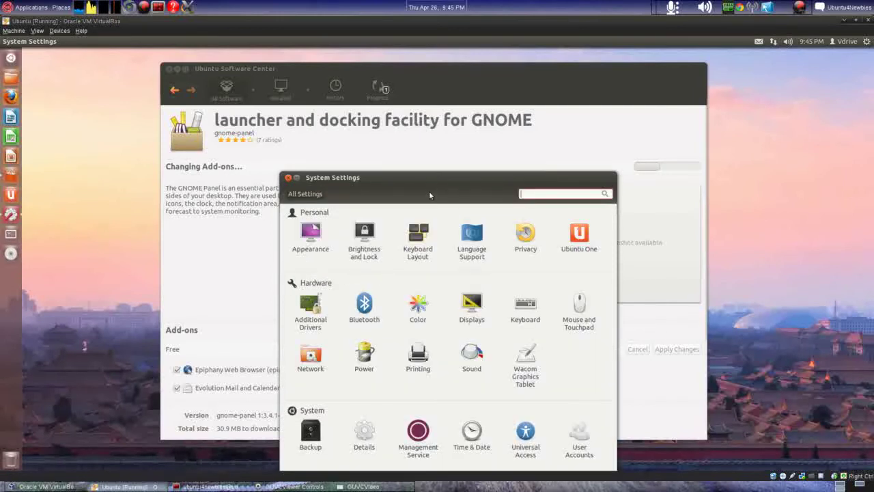
pyautogui.moveTo(419, 181); pyautogui.dragTo(419, 109)
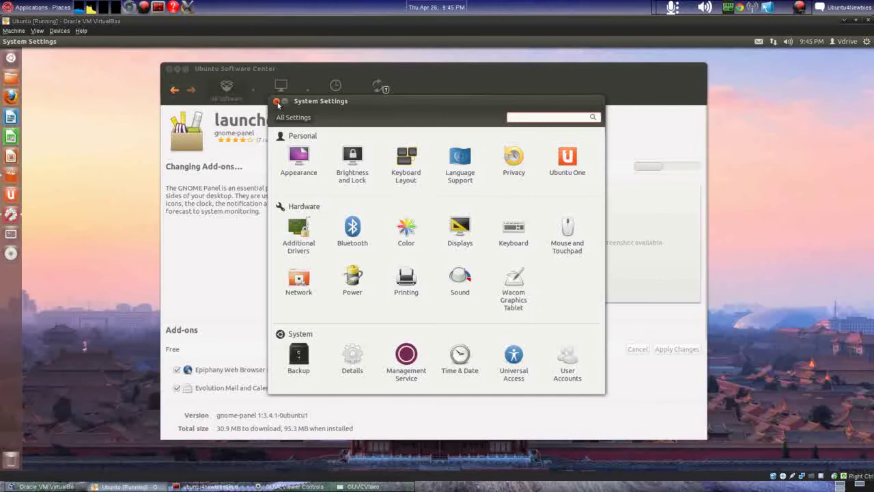
pyautogui.click(277, 101)
pyautogui.moveTo(491, 77); pyautogui.dragTo(509, 68)
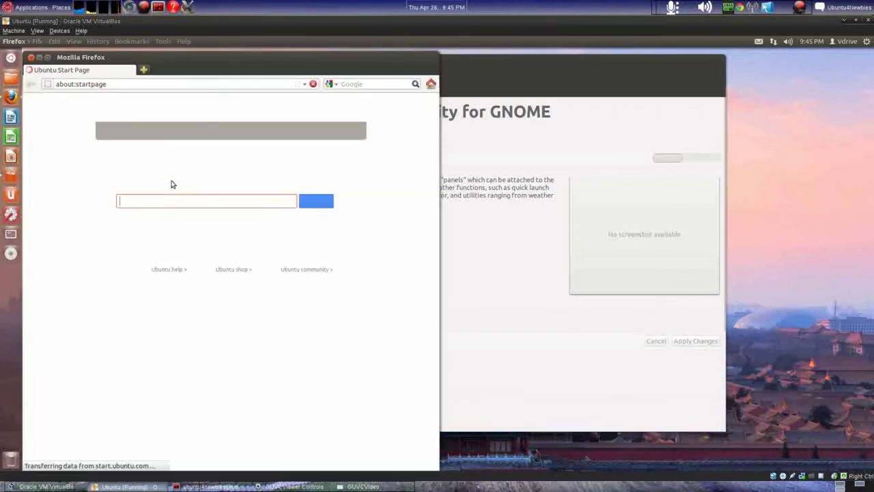
pyautogui.click(462, 64)
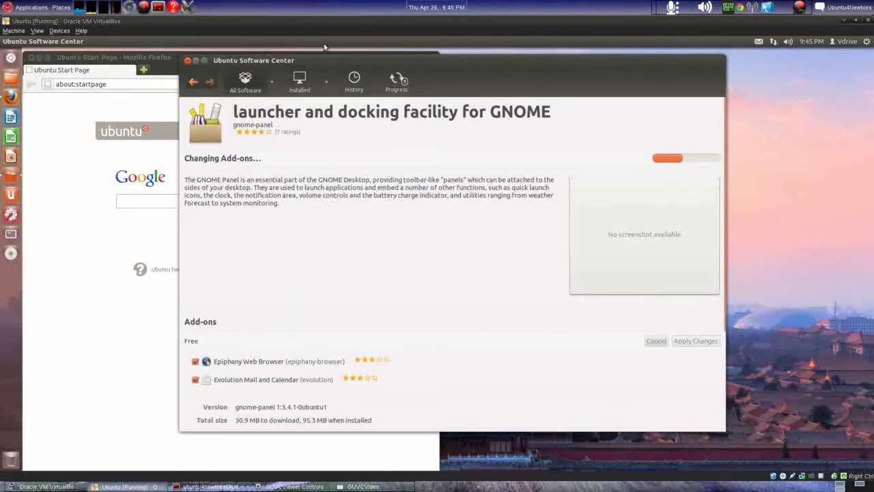
pyautogui.click(171, 103)
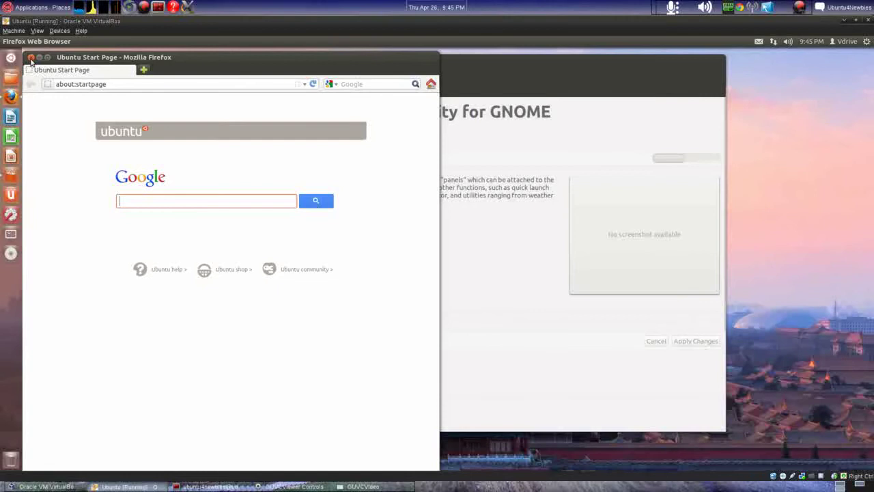
pyautogui.click(31, 59)
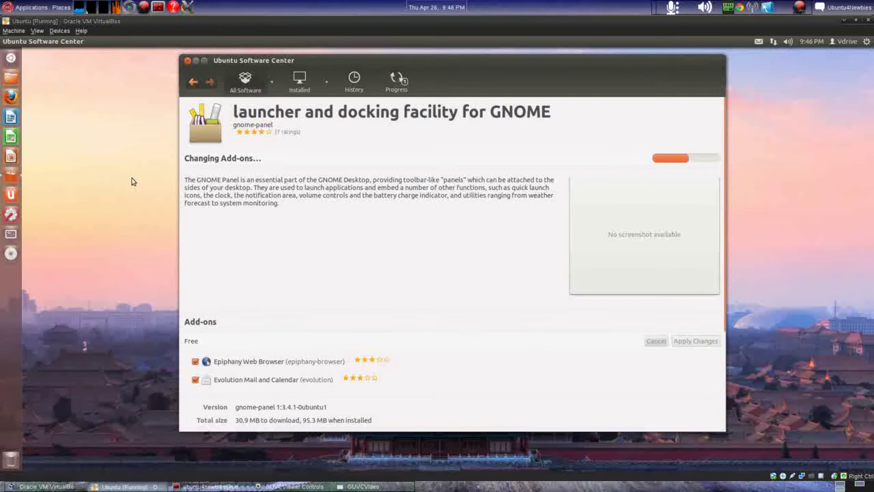
# Step: Move the Software Center window while the gnome-panel add-on changes finish applying
pyautogui.click(401, 486)
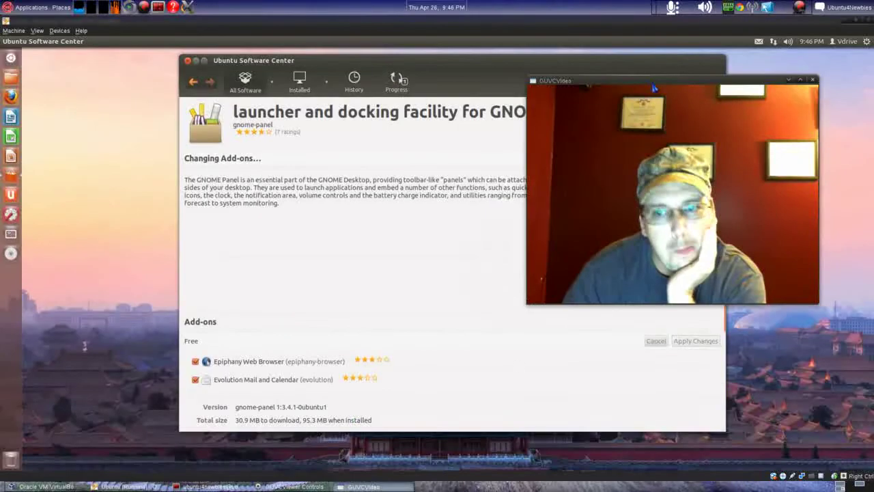
pyautogui.moveTo(693, 78); pyautogui.dragTo(323, 61)
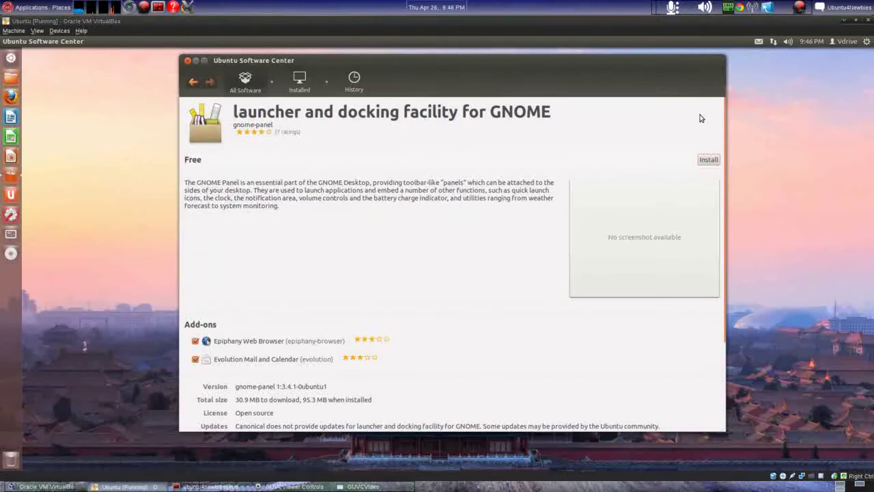
# Step: Install gnome-panel with the Epiphany and Evolution add-ons, waiting until Remove appears
pyautogui.click(707, 161)
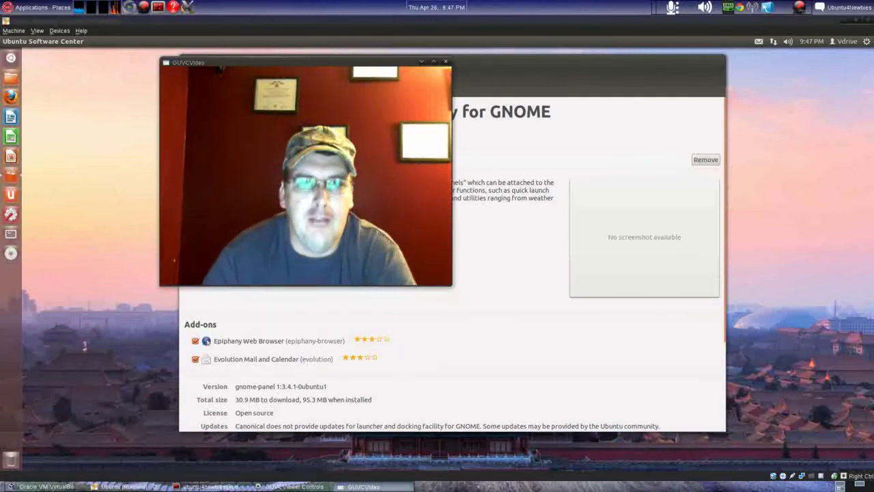
# Step: Close Ubuntu Software Center and log out of the Unity session
pyautogui.click(807, 153)
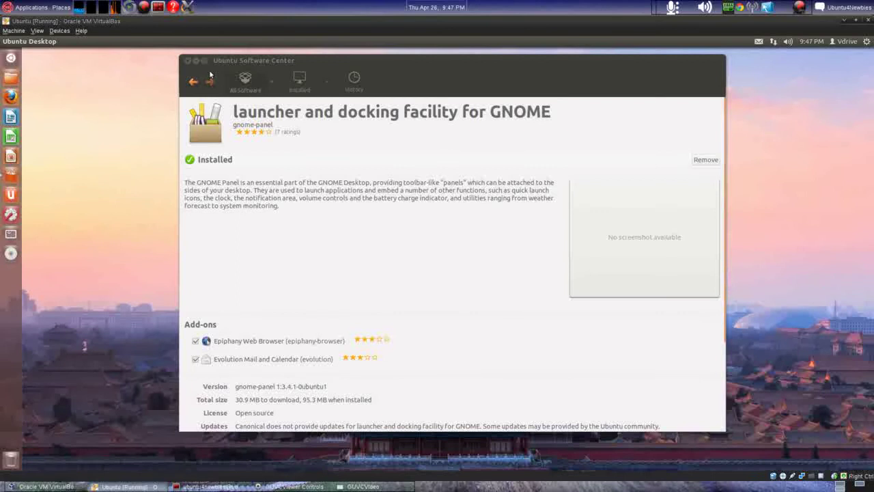
pyautogui.click(188, 61)
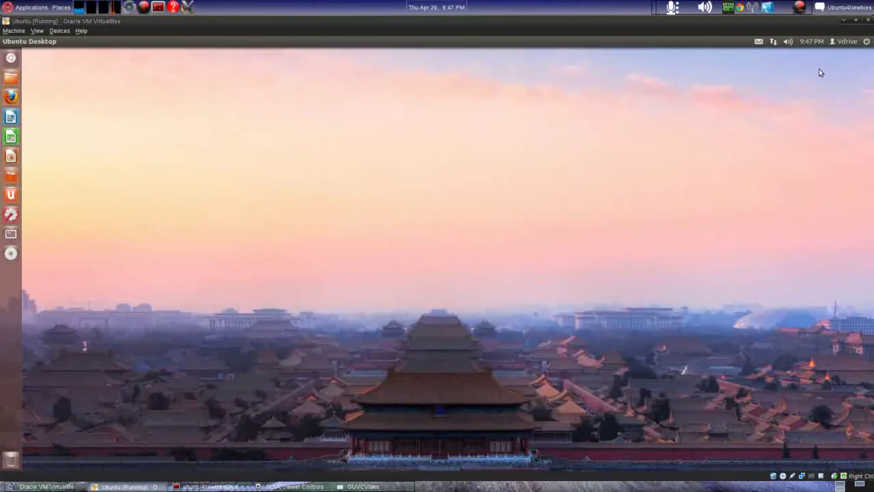
pyautogui.click(867, 41)
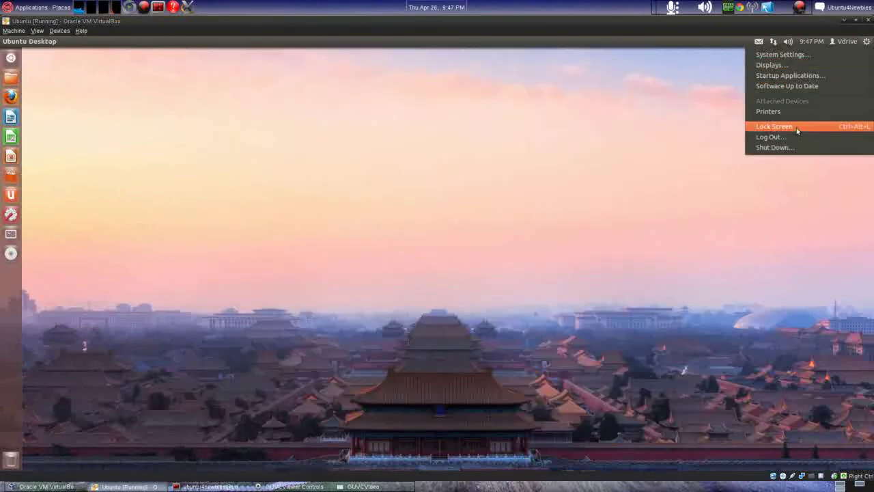
pyautogui.click(768, 137)
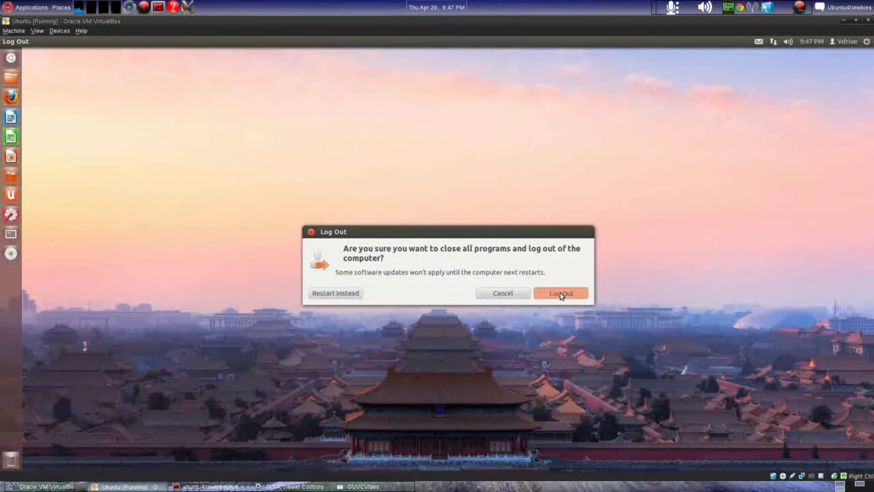
pyautogui.click(560, 294)
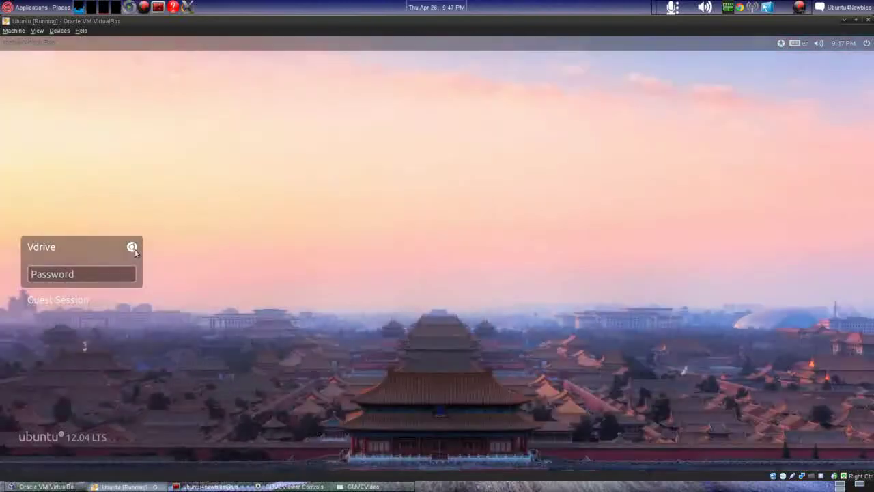
# Step: Log back in with the GNOME Classic session, entering the account password
pyautogui.click(131, 247)
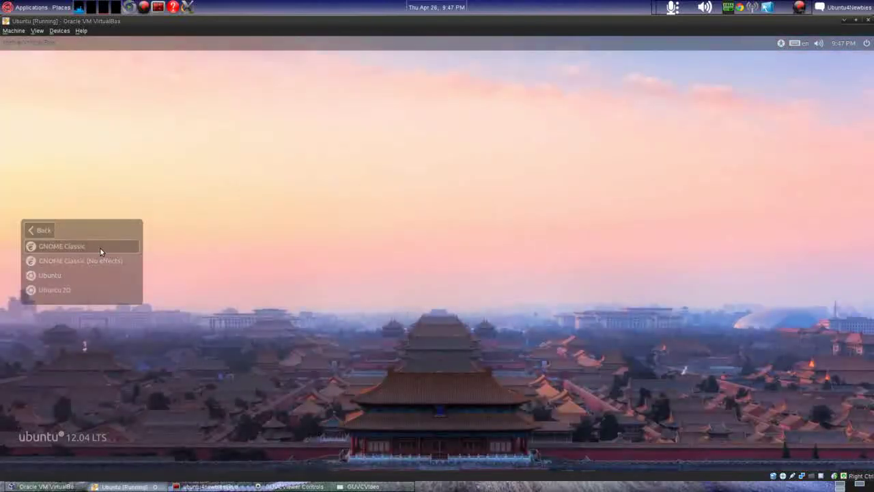
pyautogui.click(100, 248)
pyautogui.write('password')
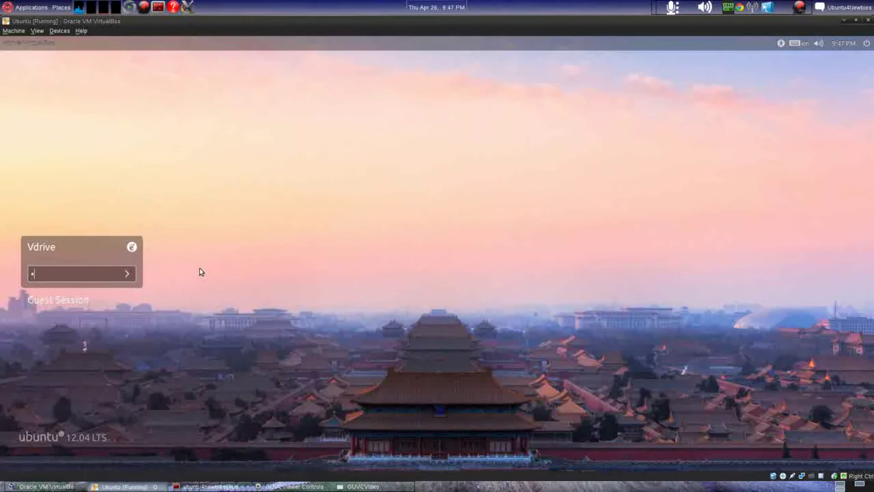
pyautogui.press('Return')
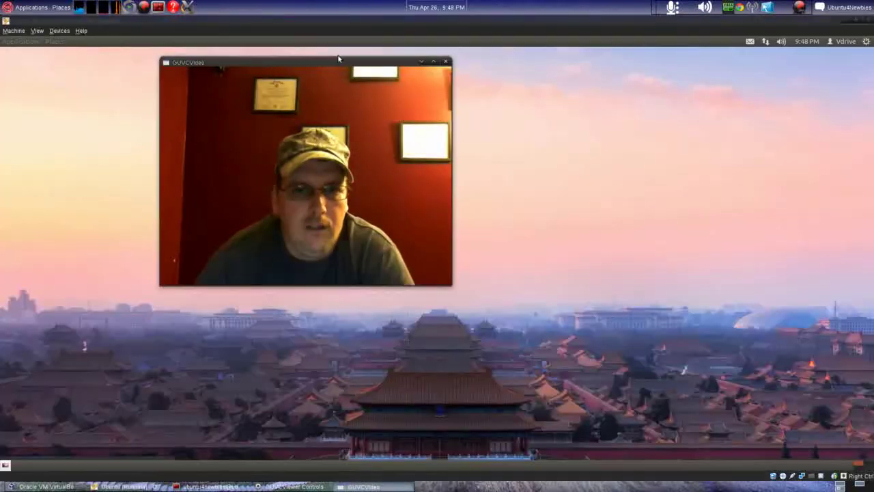
# Step: Bring the VirtualBox window to the front once the GNOME Classic desktop has loaded
pyautogui.moveTo(338, 59); pyautogui.dragTo(710, 69)
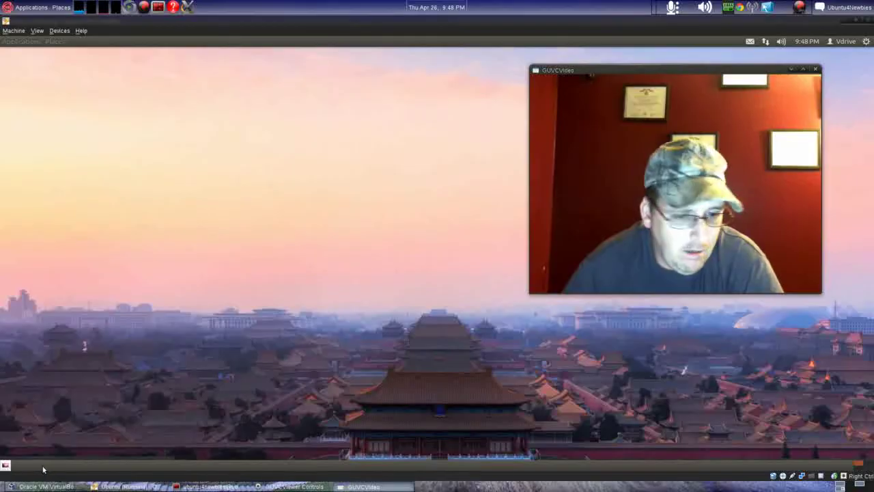
pyautogui.click(43, 469)
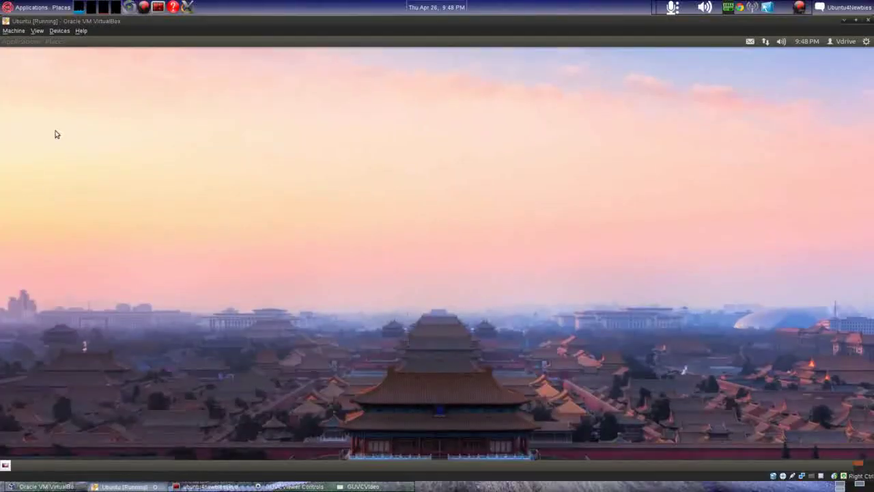
pyautogui.click(19, 41)
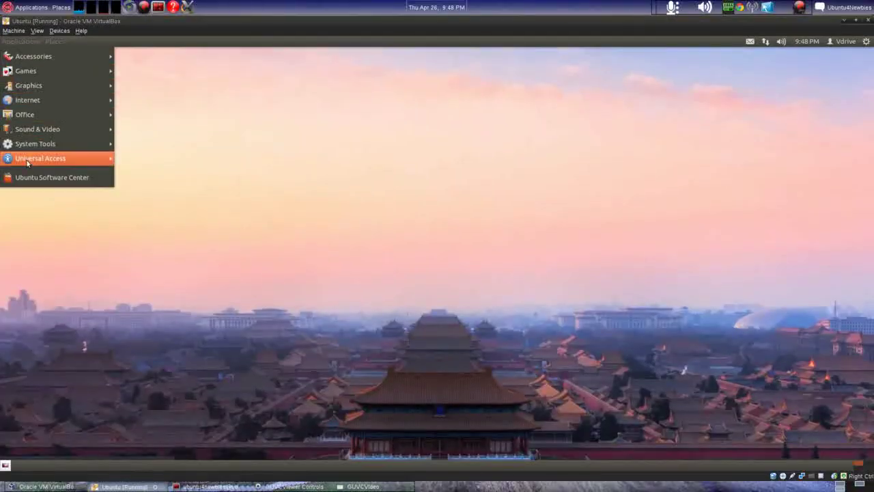
pyautogui.moveTo(56, 42)
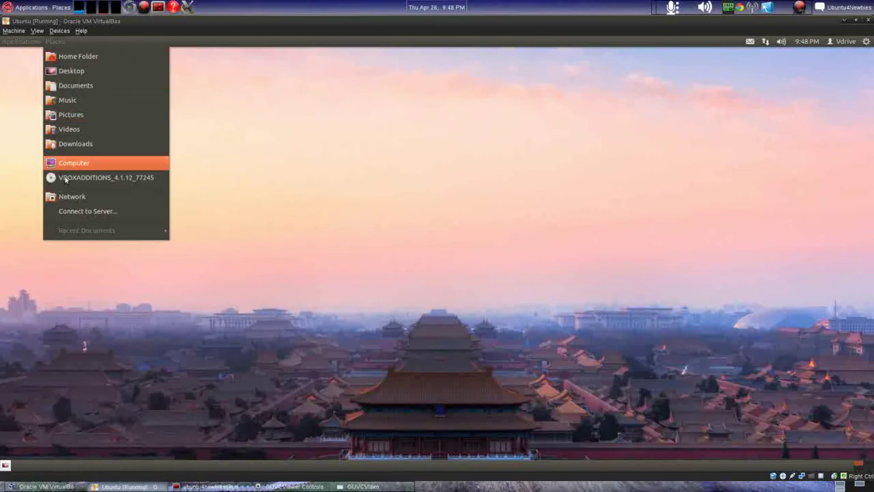
pyautogui.click(373, 194)
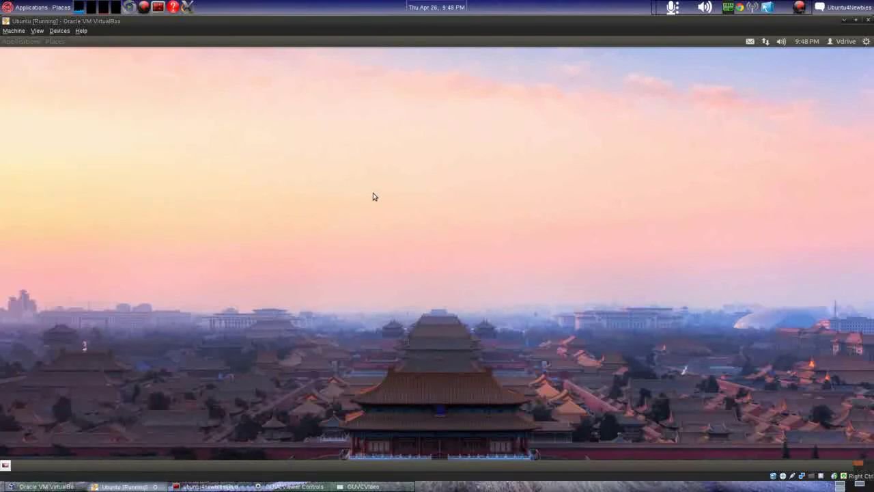
pyautogui.click(752, 43)
pyautogui.moveTo(764, 44)
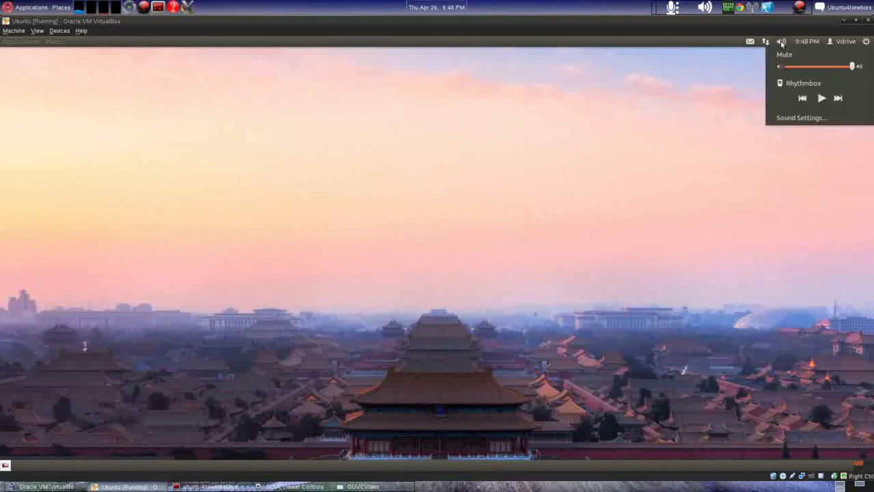
pyautogui.moveTo(809, 42)
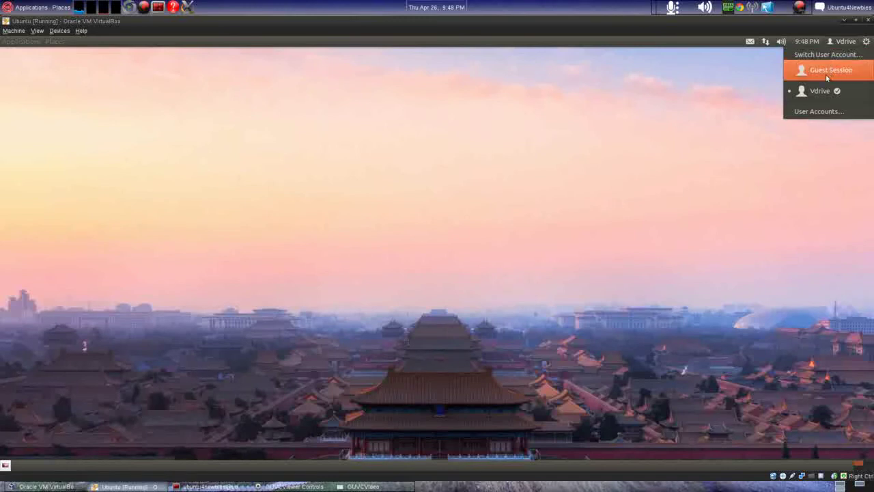
pyautogui.click(734, 207)
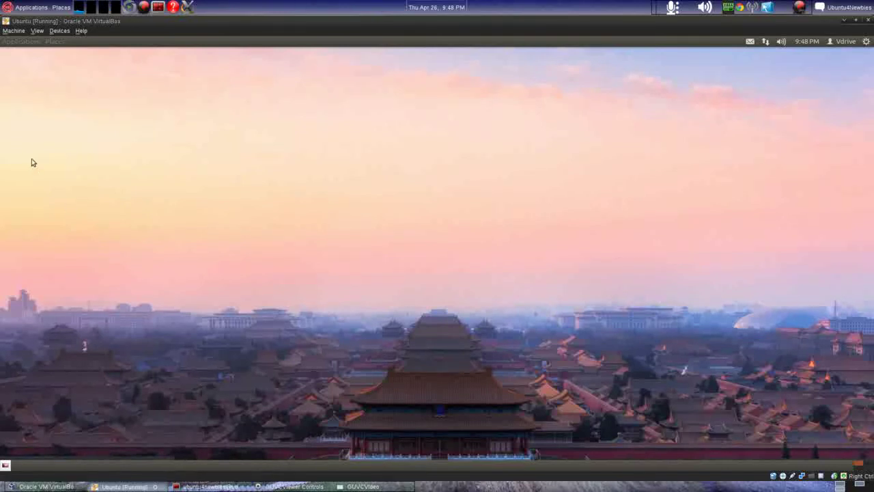
pyautogui.click(27, 42)
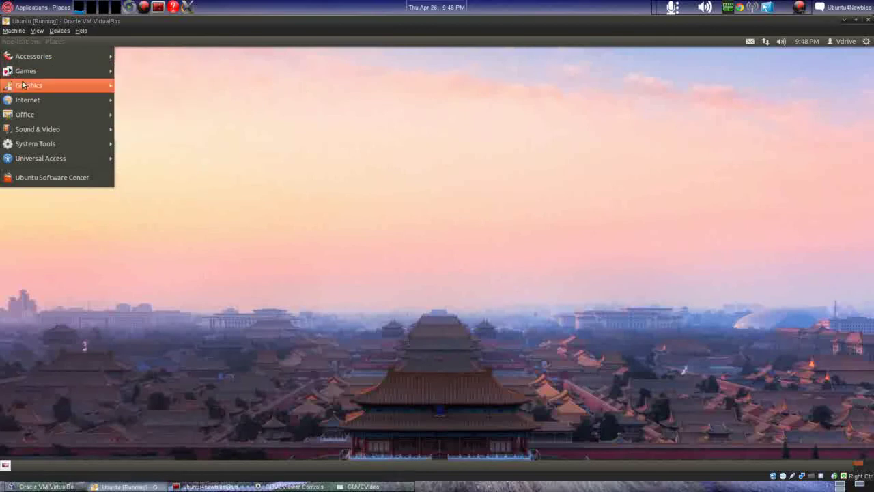
pyautogui.moveTo(23, 85)
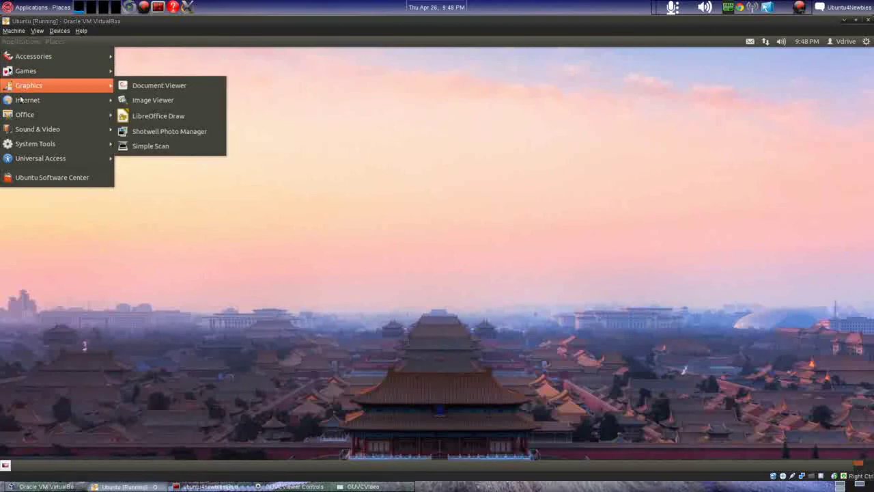
pyautogui.moveTo(21, 103)
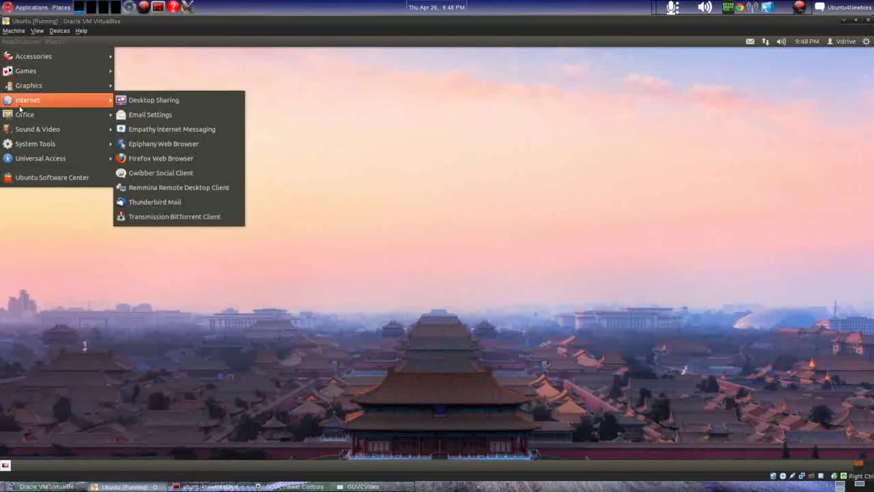
pyautogui.moveTo(25, 131)
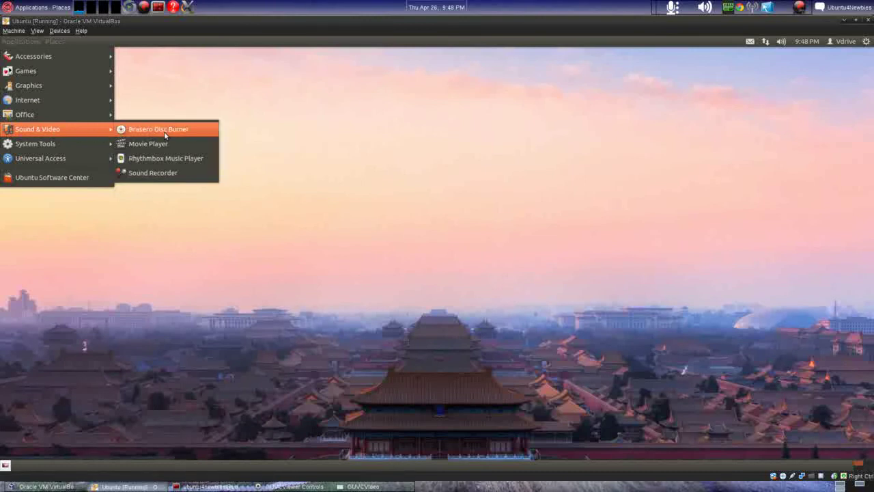
pyautogui.click(169, 161)
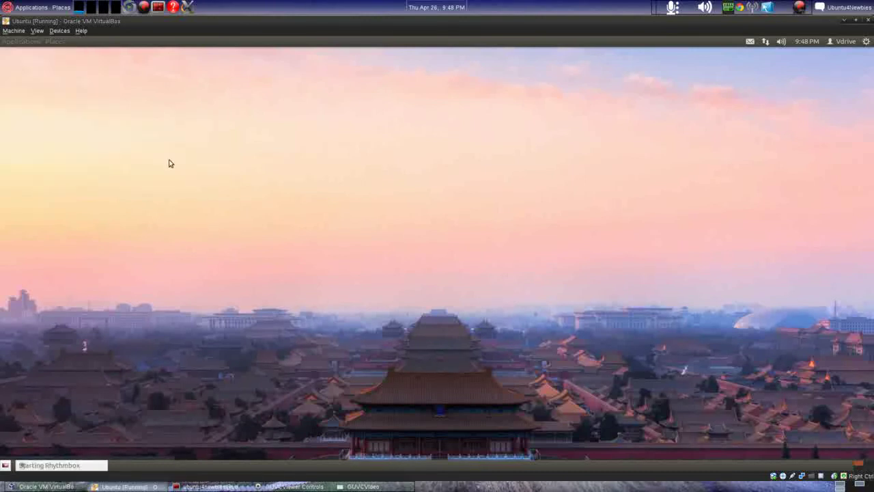
pyautogui.click(23, 41)
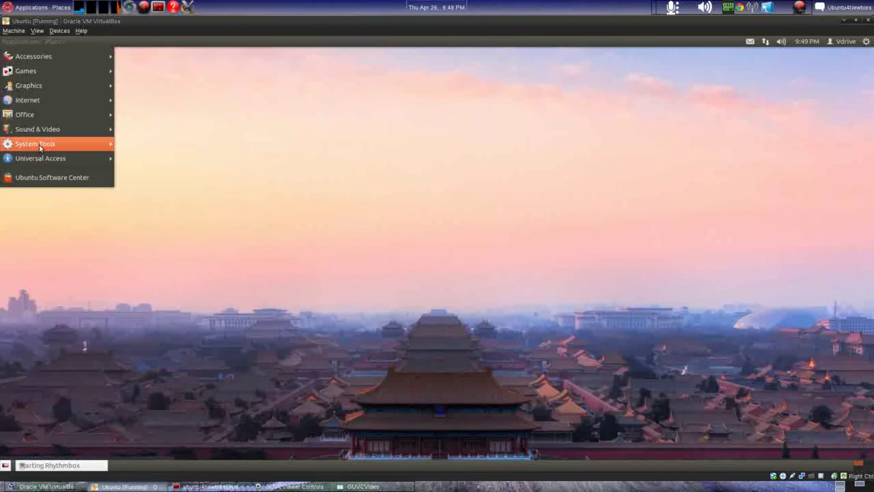
pyautogui.moveTo(41, 147)
pyautogui.moveTo(208, 149)
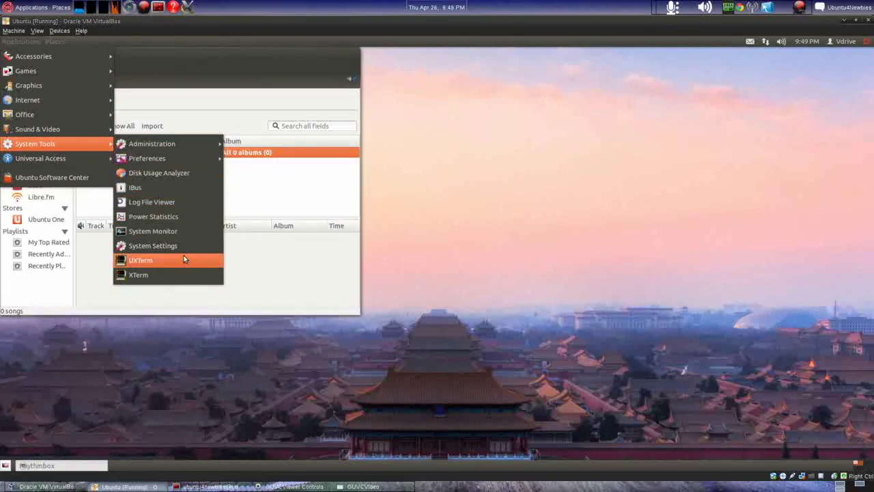
pyautogui.click(243, 54)
pyautogui.moveTo(236, 52); pyautogui.dragTo(545, 76)
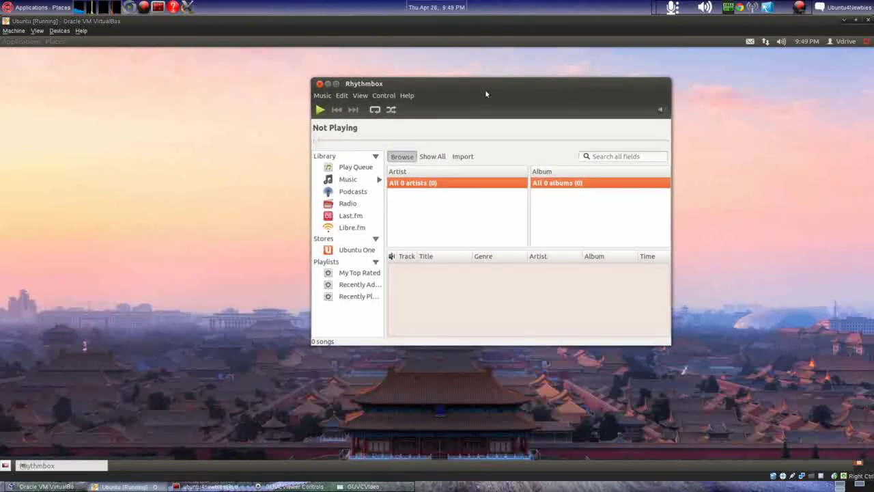
pyautogui.click(318, 84)
pyautogui.click(358, 486)
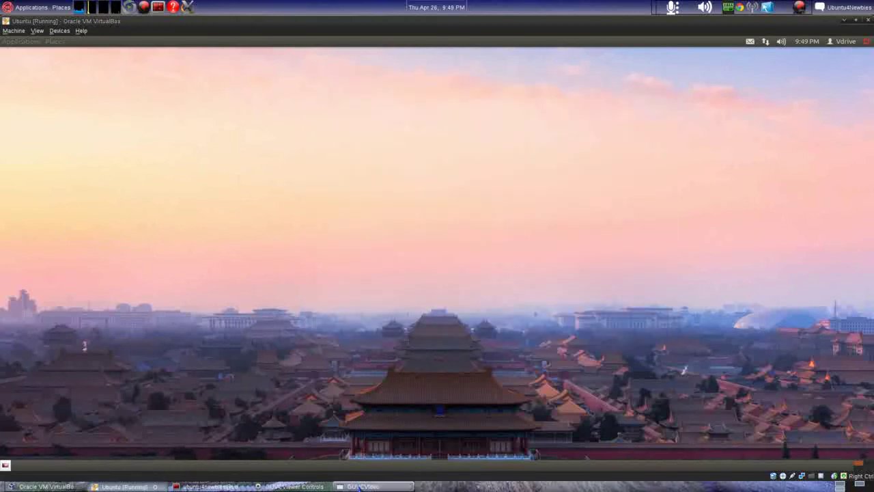